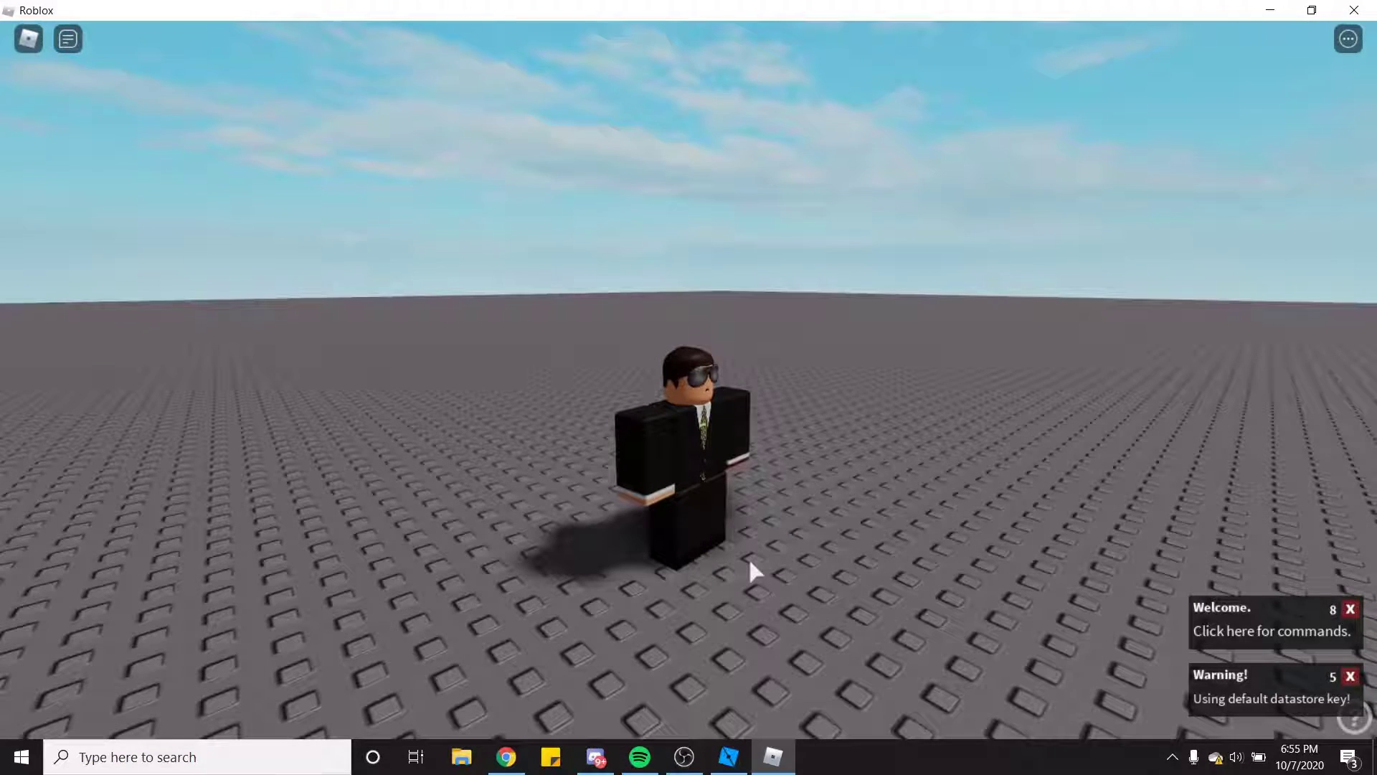
- Send the admin command ':give me Ro' in chat to receive the tool
text(give me )
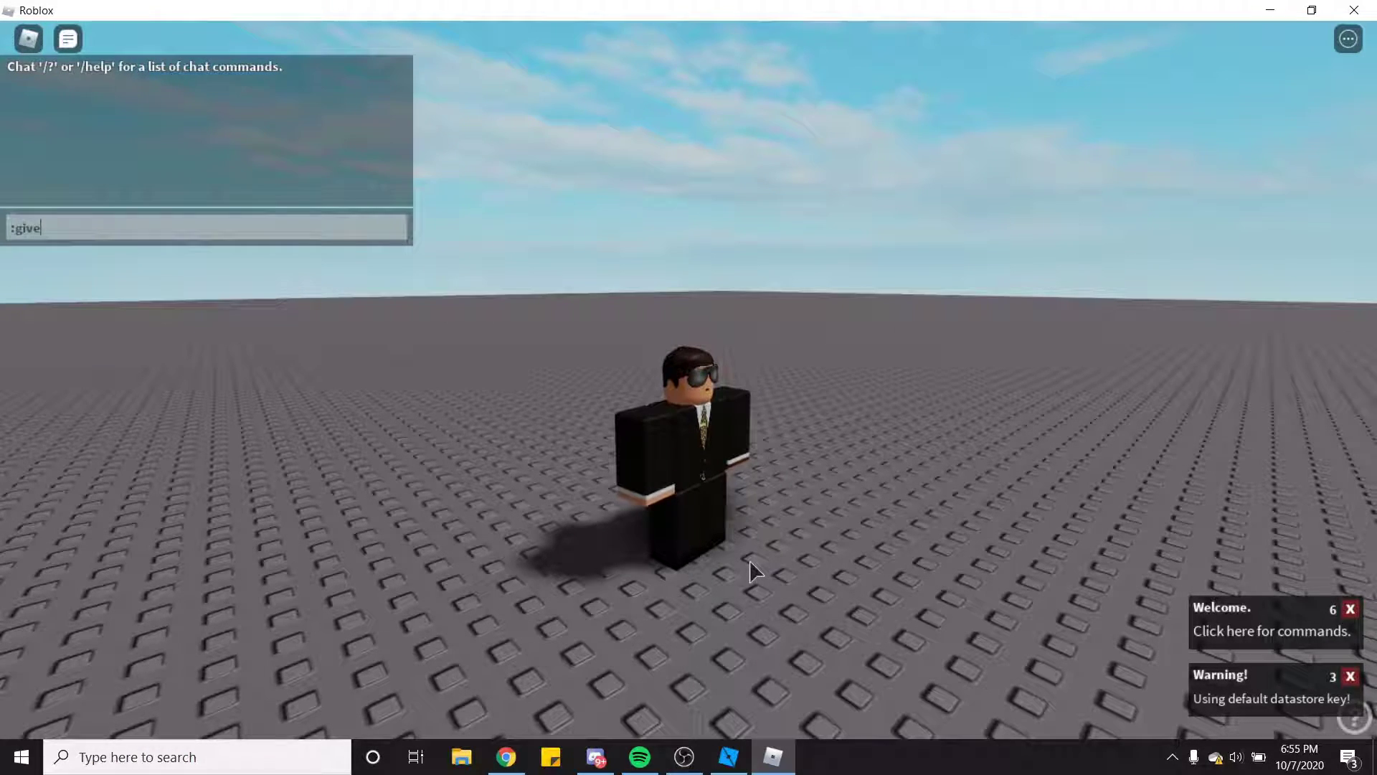
text(Ro)
key(Return)
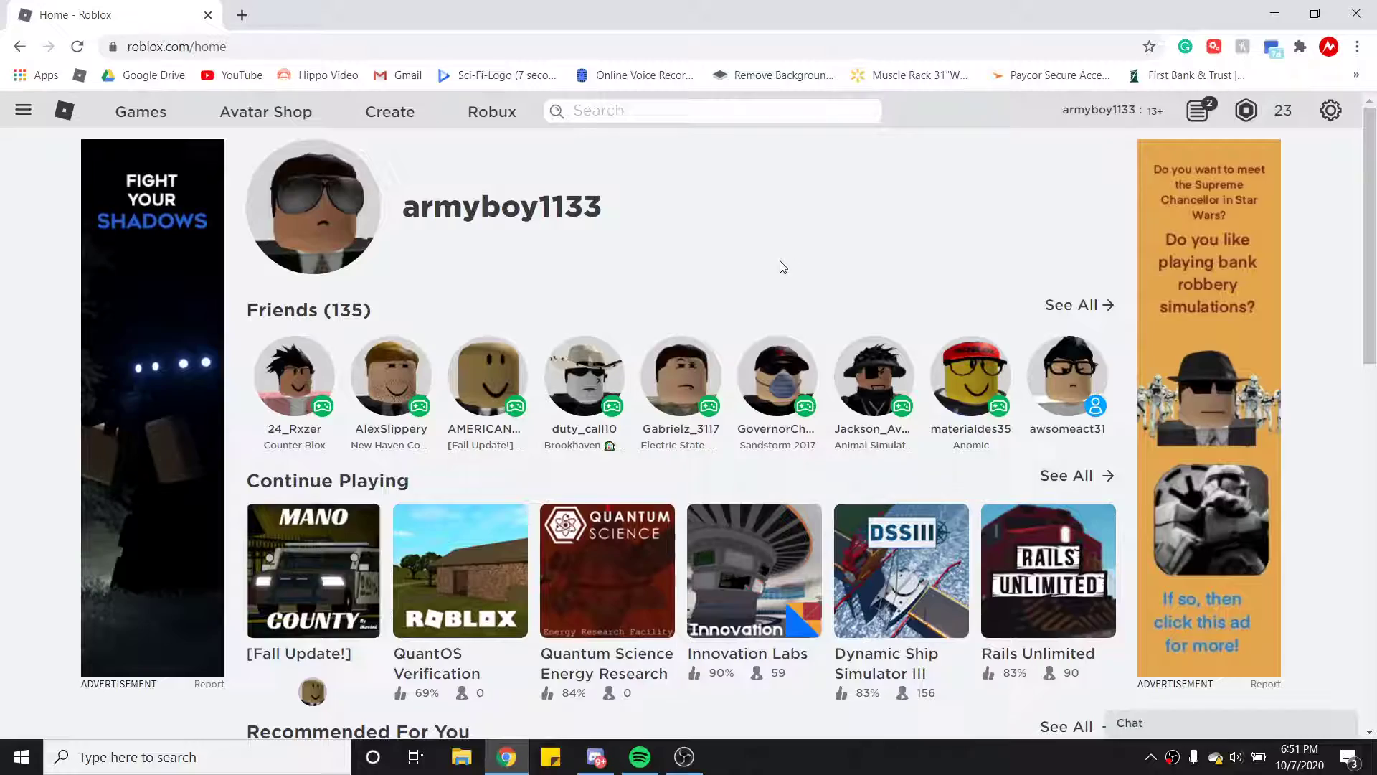
- Search Windows for 'roblo' to launch Roblox Studio
click(144, 756)
text(ro)
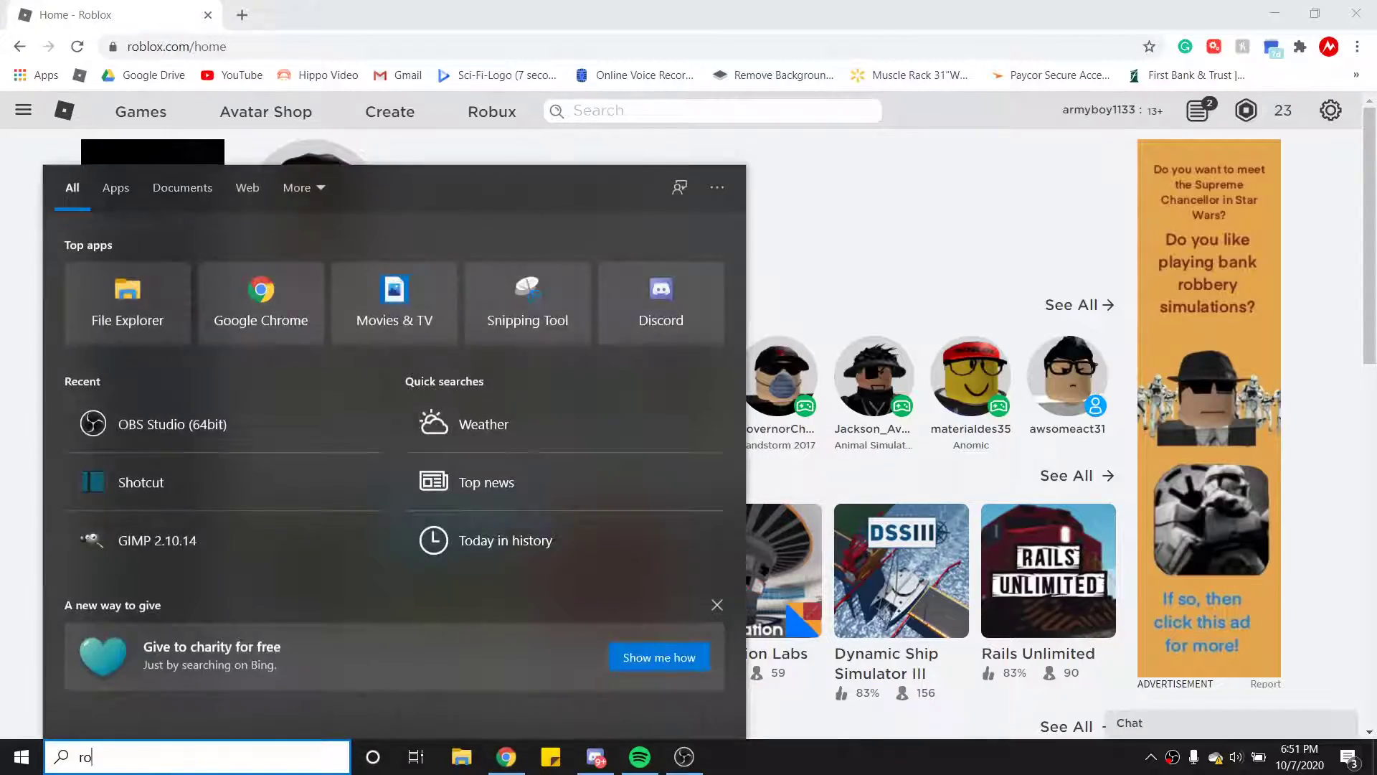
text(blo)
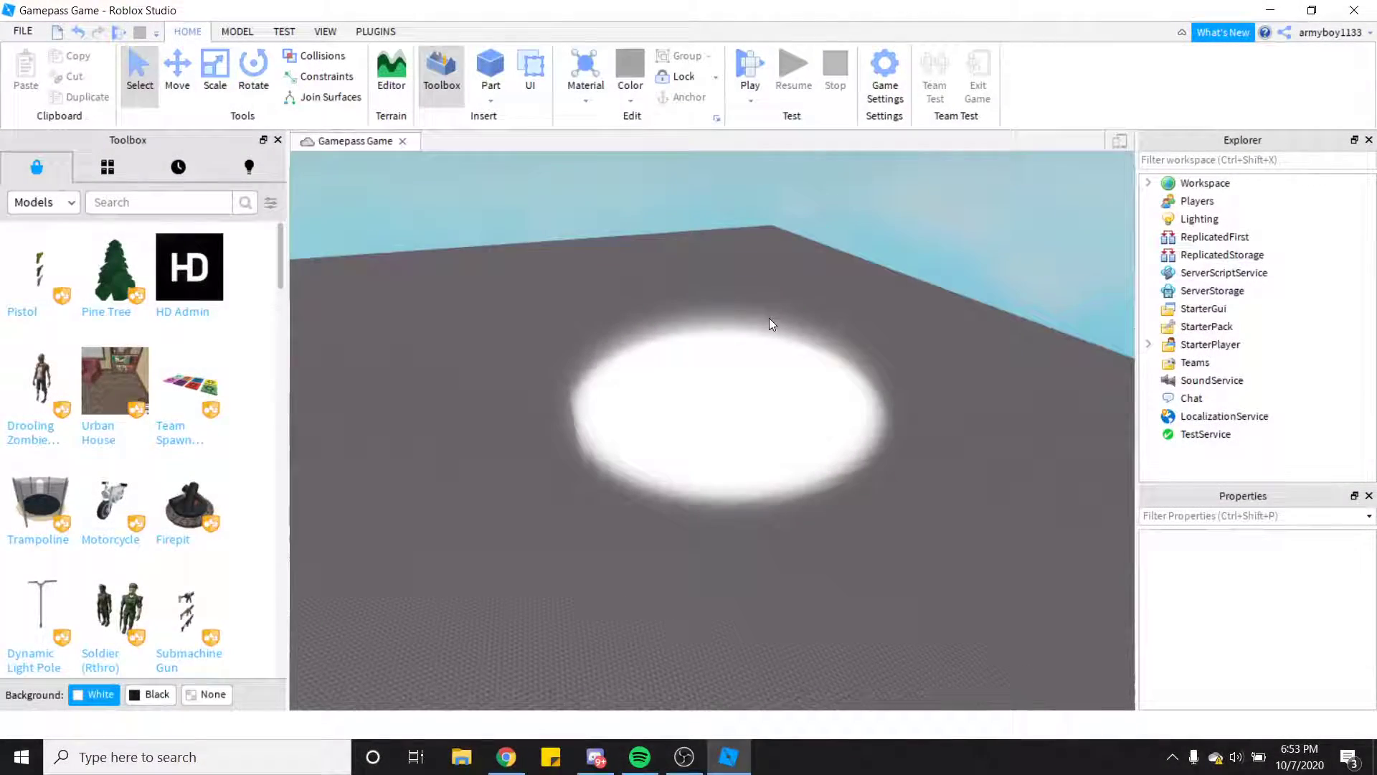
- Open the Settings script under Workspace > Adonis_Loader > Config in Explorer
click(329, 34)
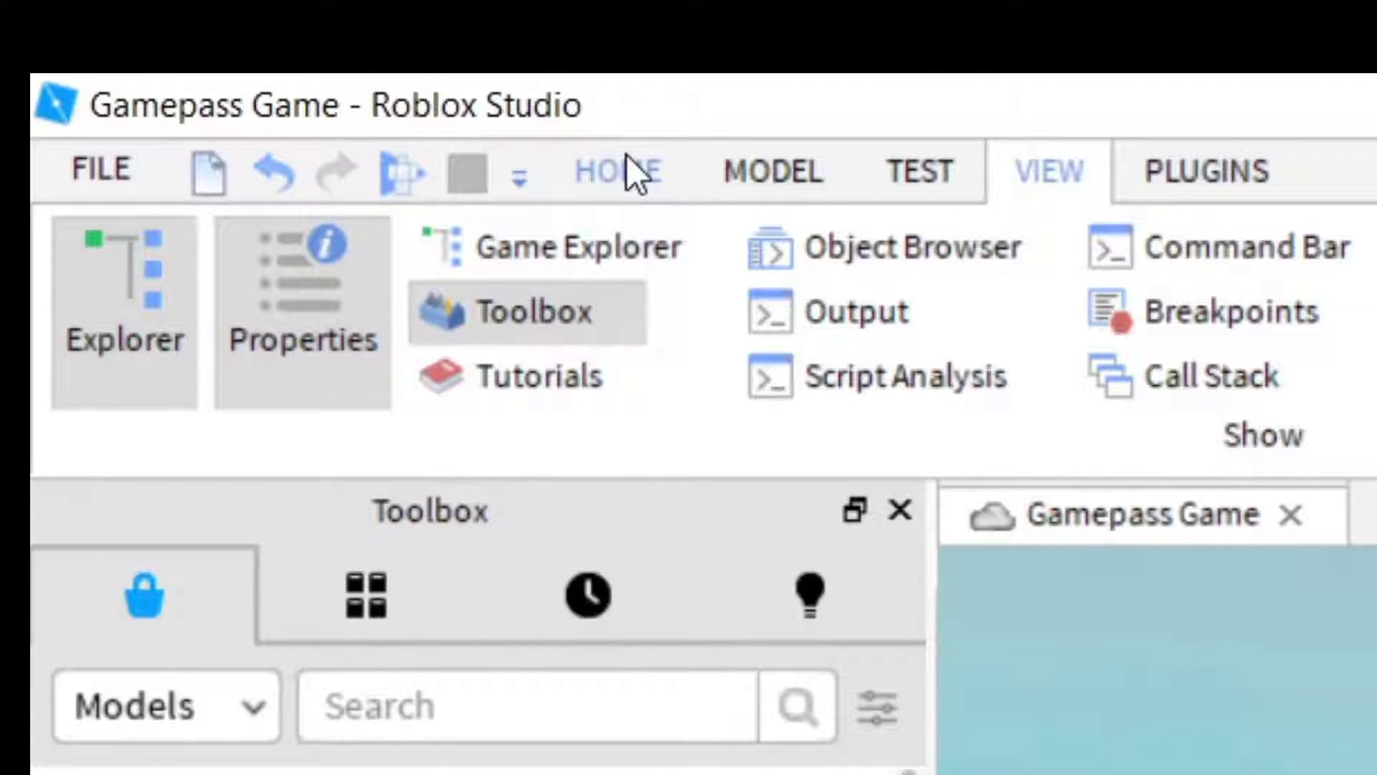
click(631, 157)
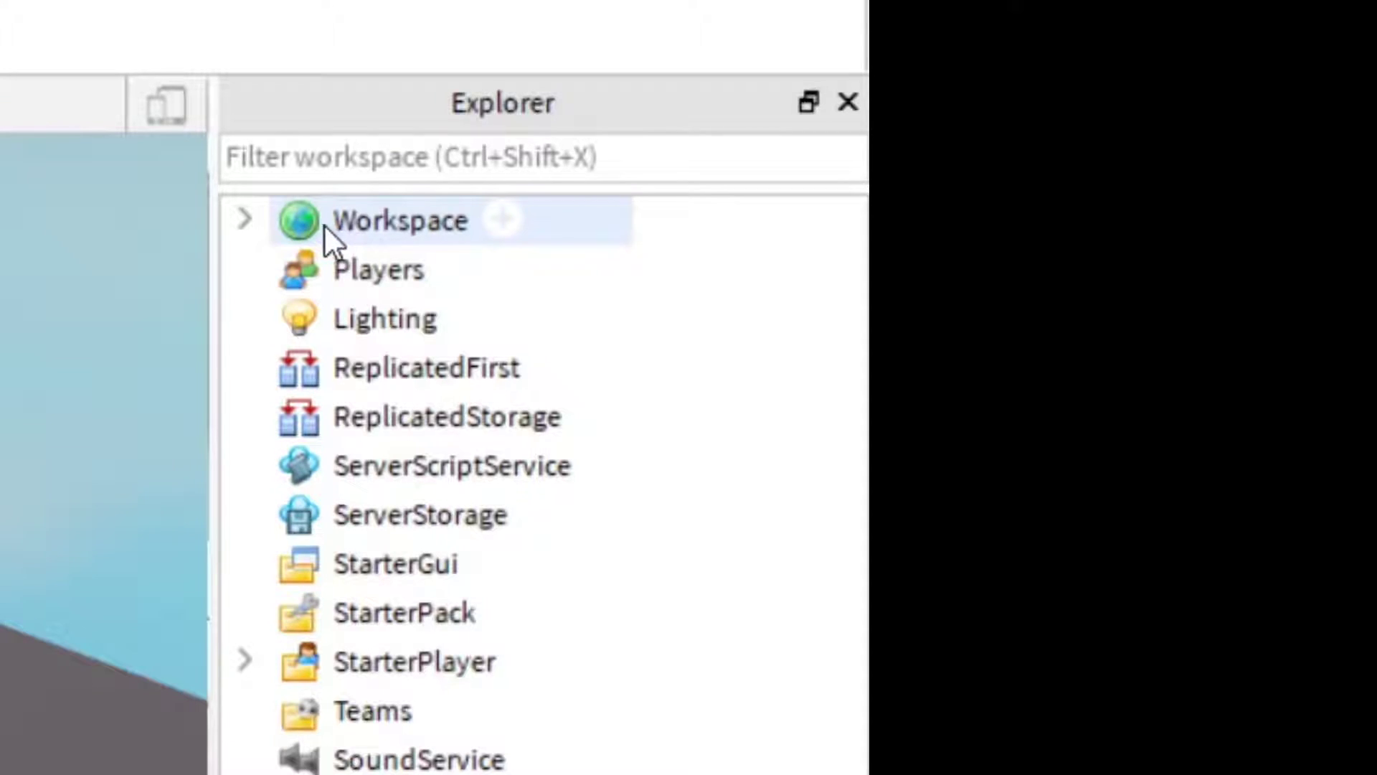
click(244, 220)
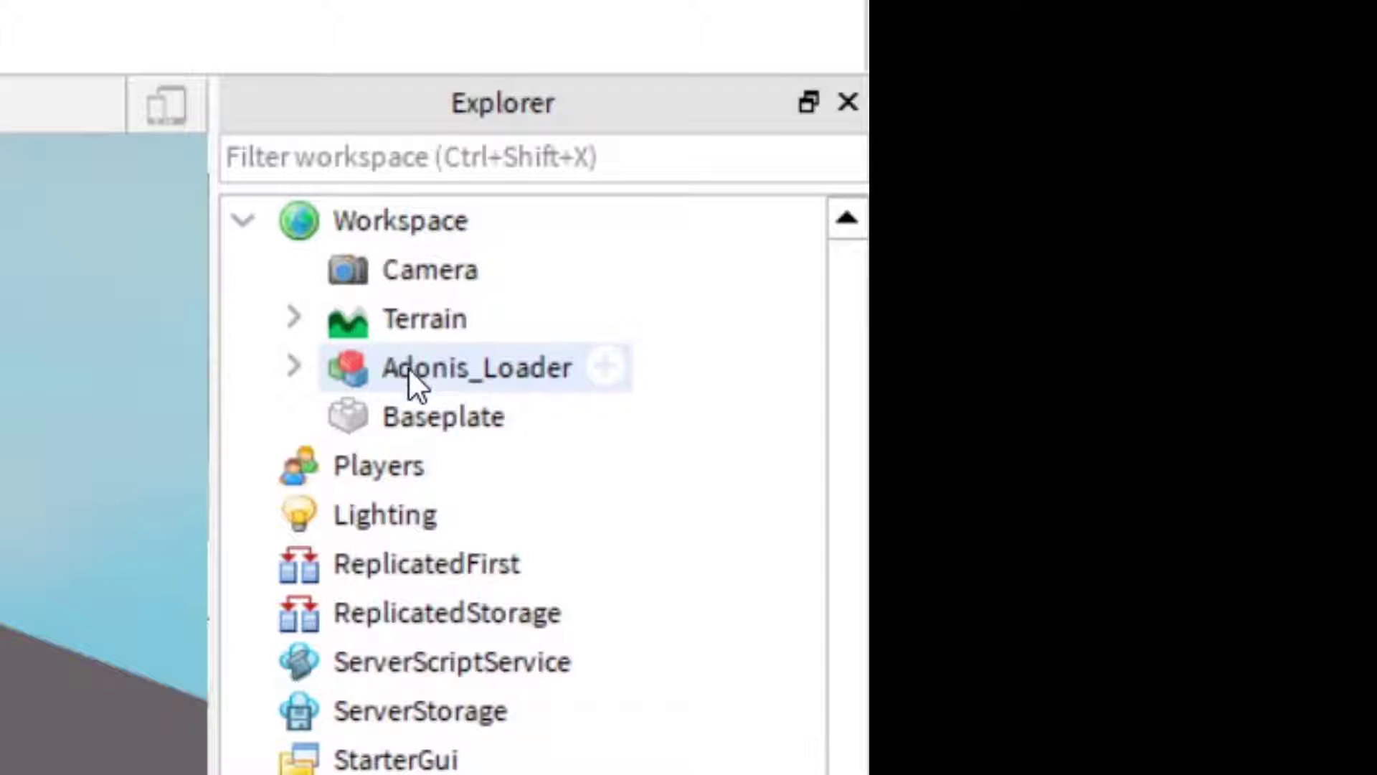
click(290, 368)
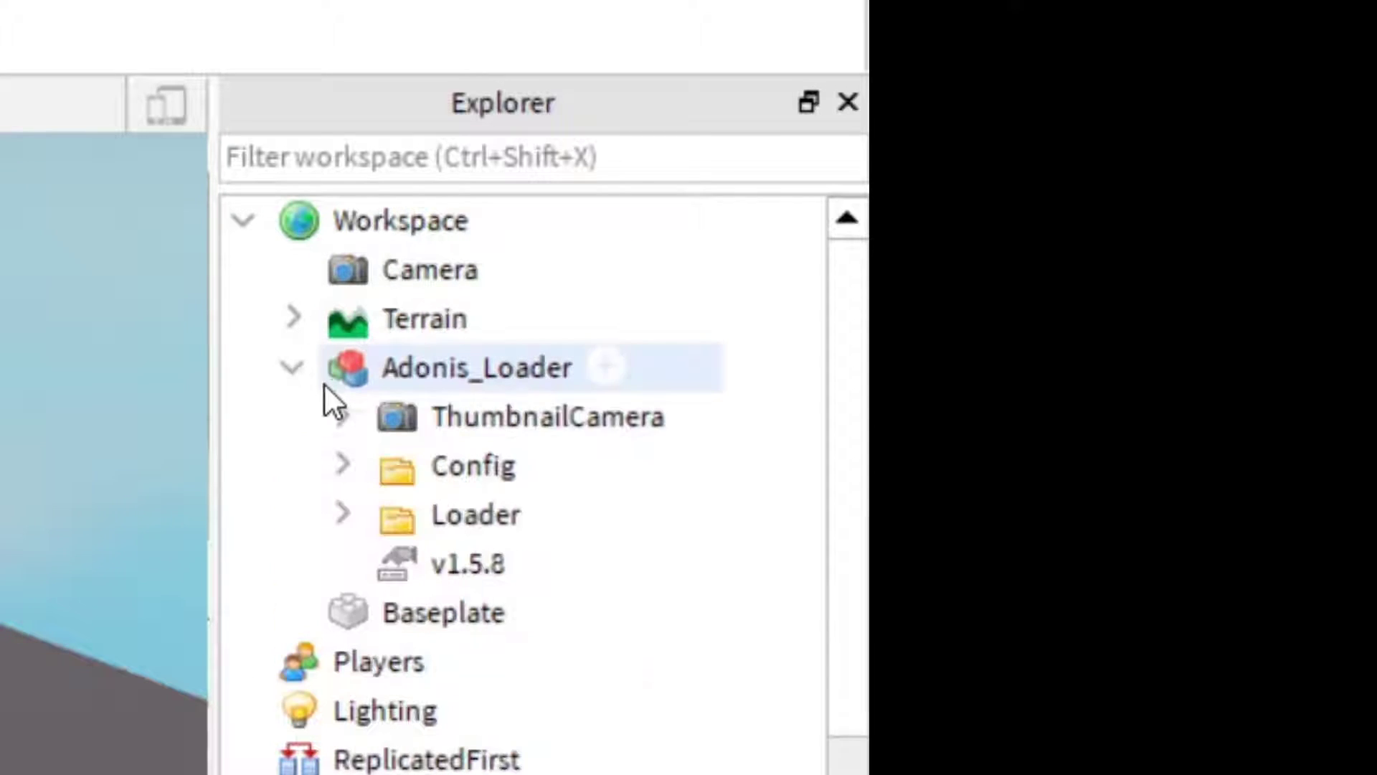
click(342, 465)
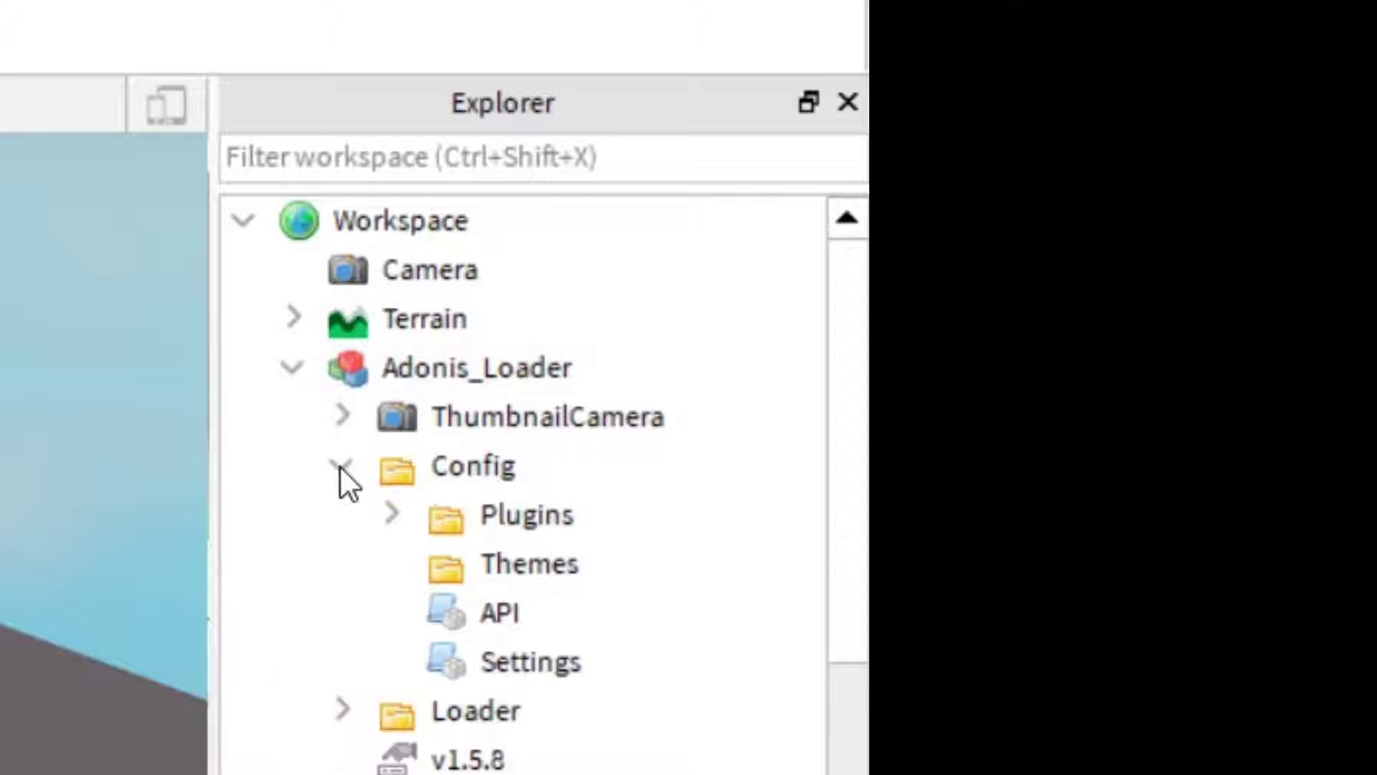
click(442, 646)
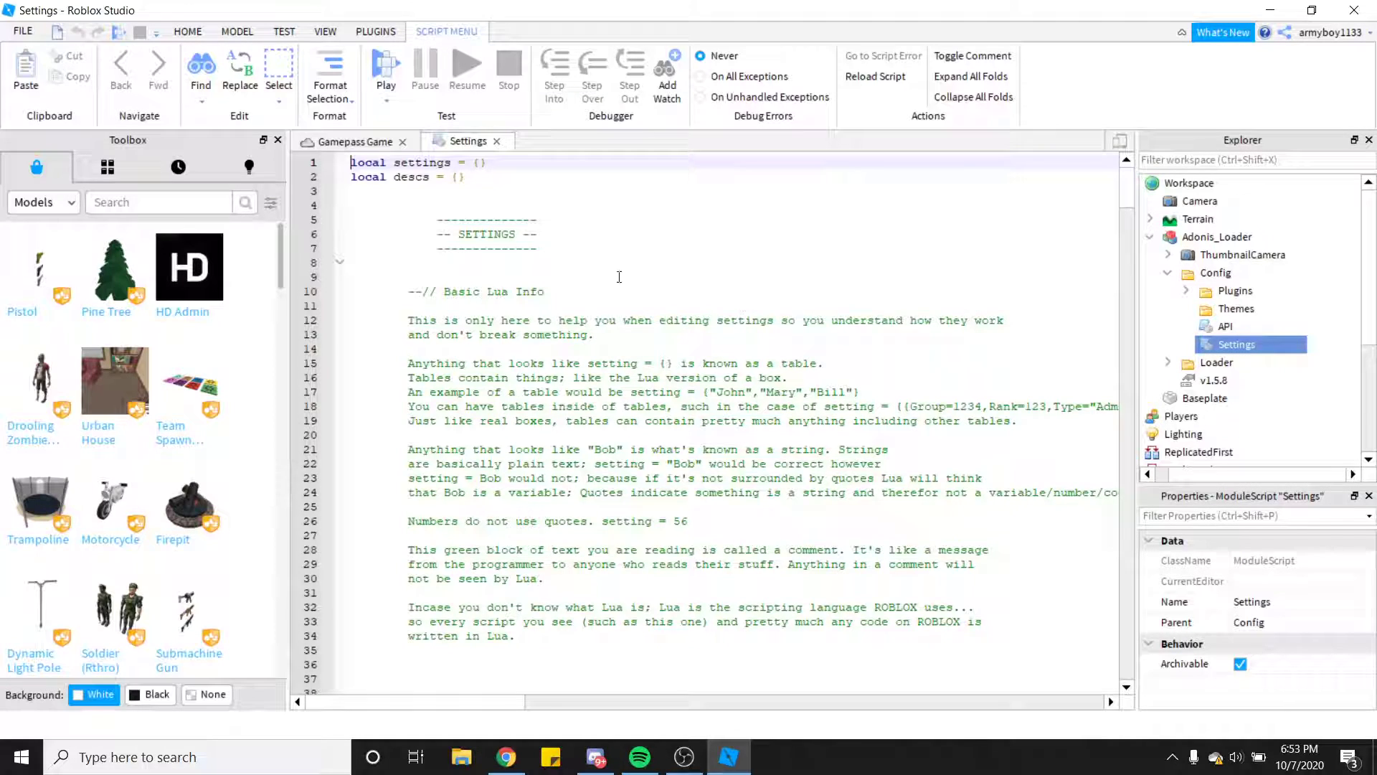
- Highlight line 143, settings.Storage = ServerStorage, and its comment about tool storage
scroll(581, 266, down, 14)
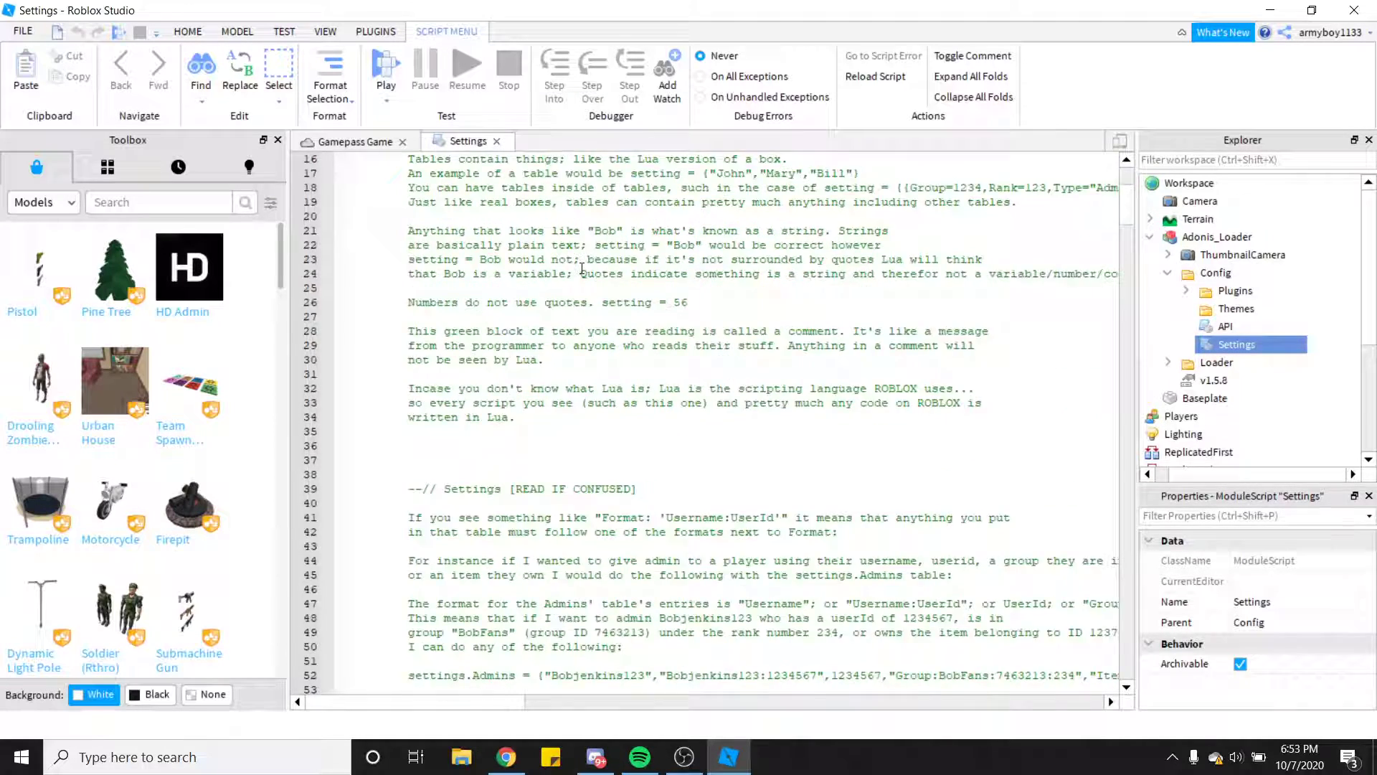
scroll(581, 266, down, 20)
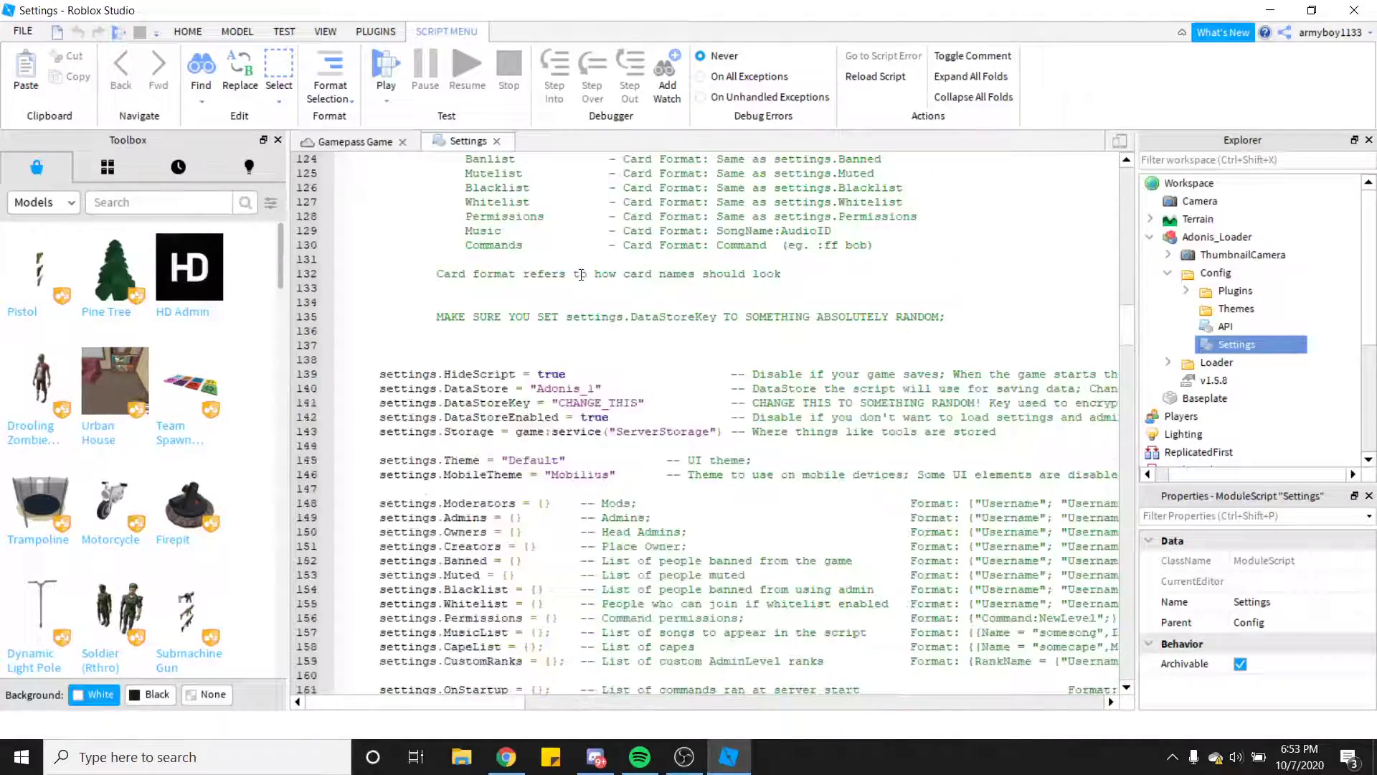
drag(380, 259, 717, 258)
double_click(686, 262)
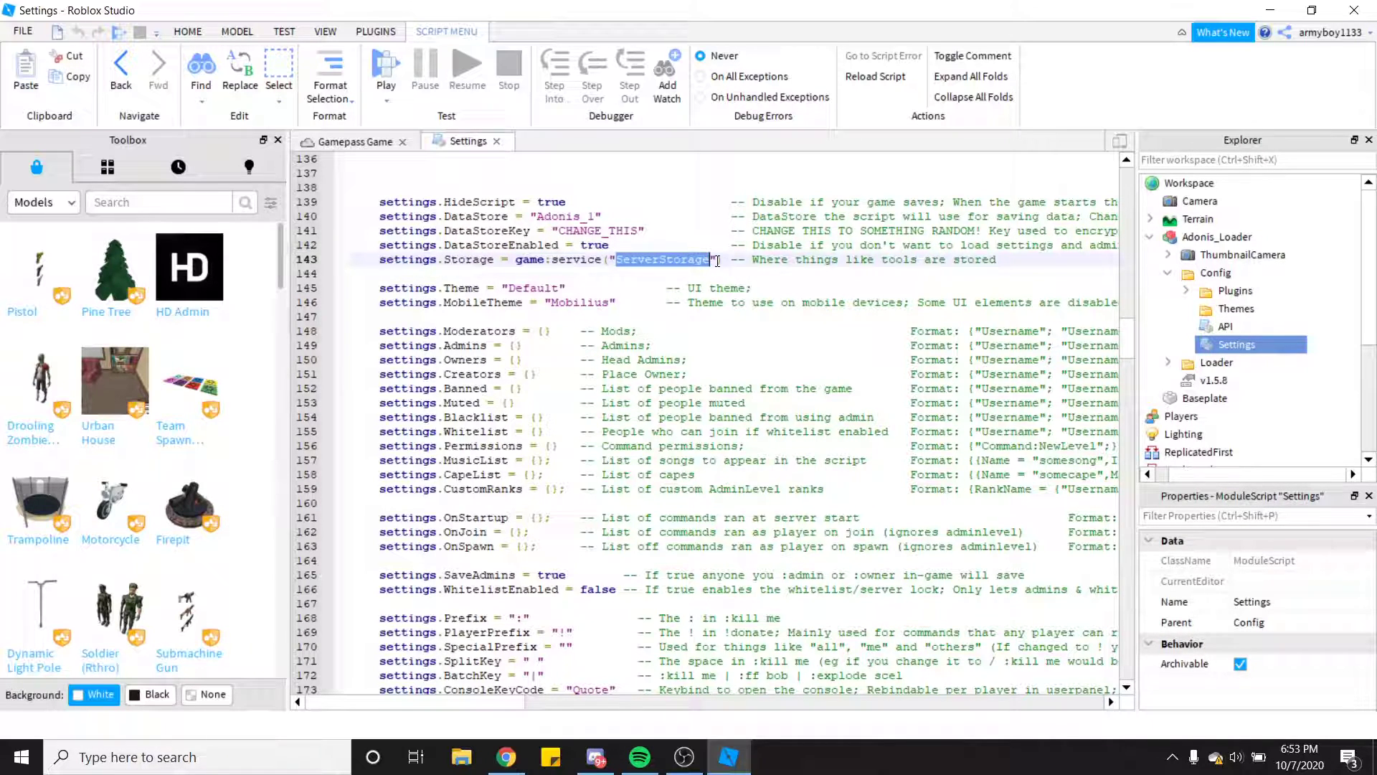
drag(752, 261, 996, 260)
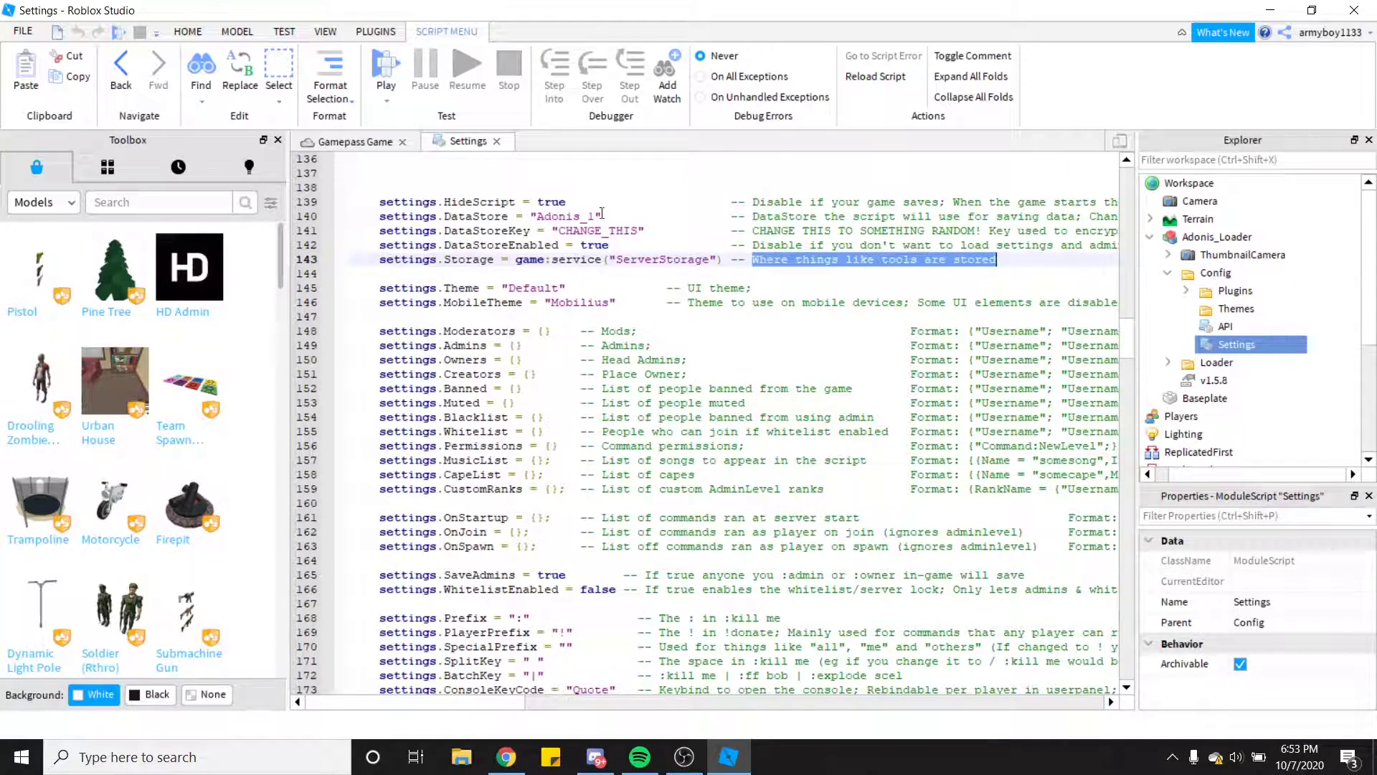
- Close the Settings script and collapse Adonis_Loader and Workspace in Explorer
click(497, 142)
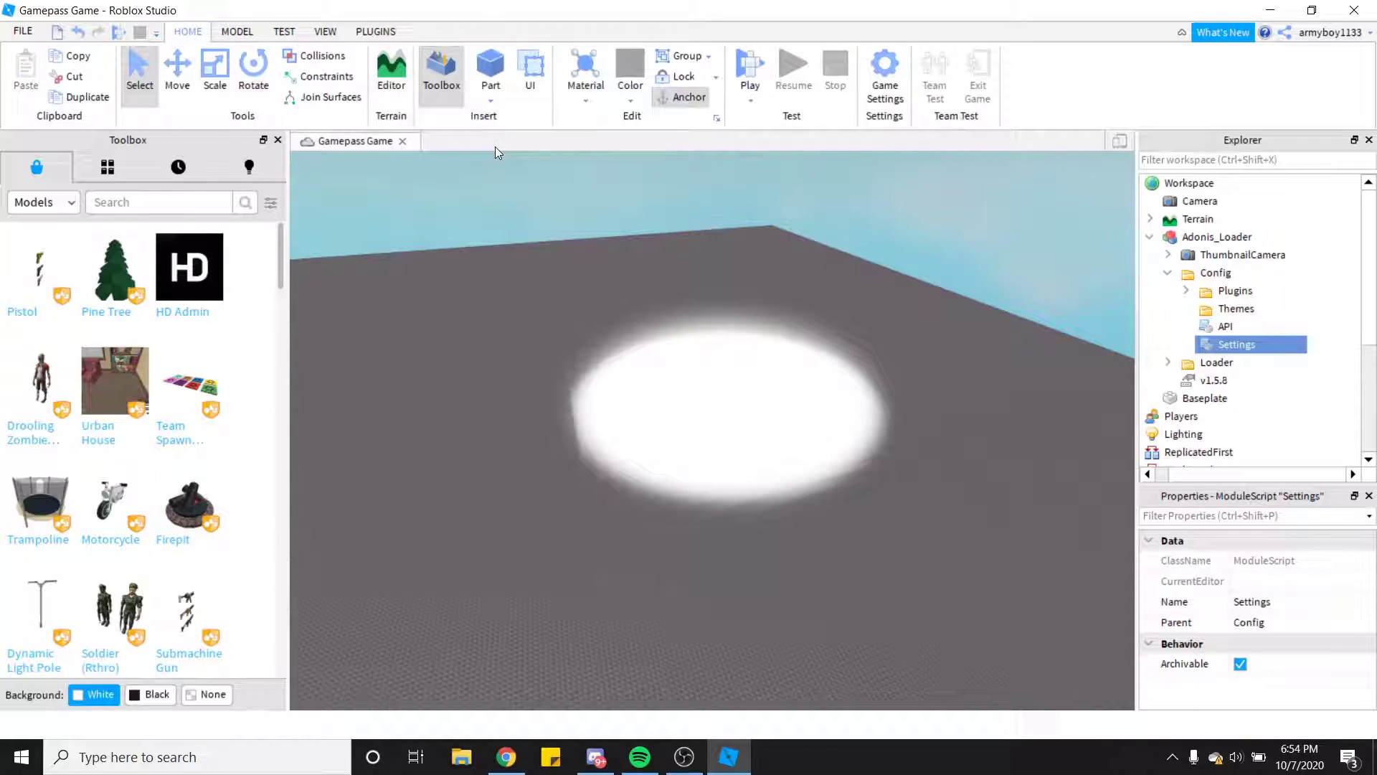
click(1150, 236)
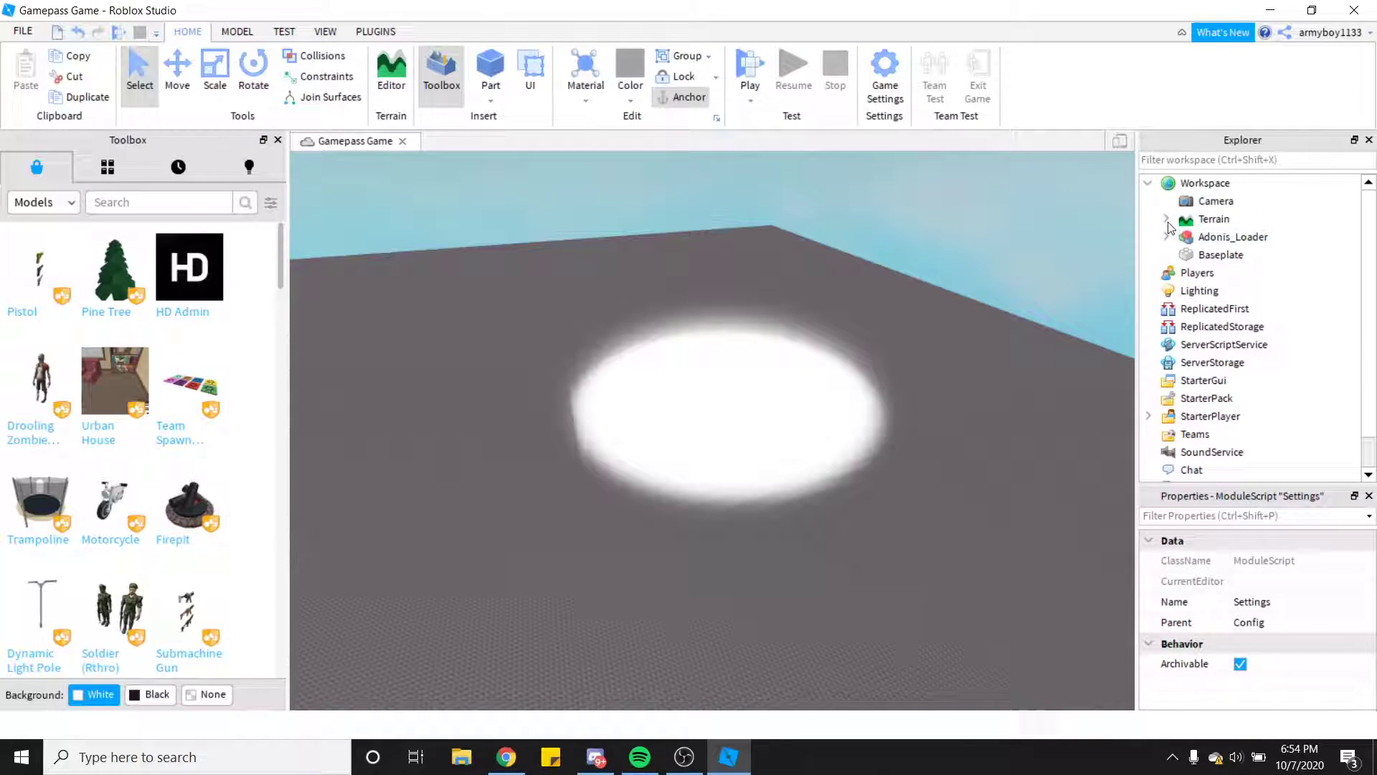
click(1148, 183)
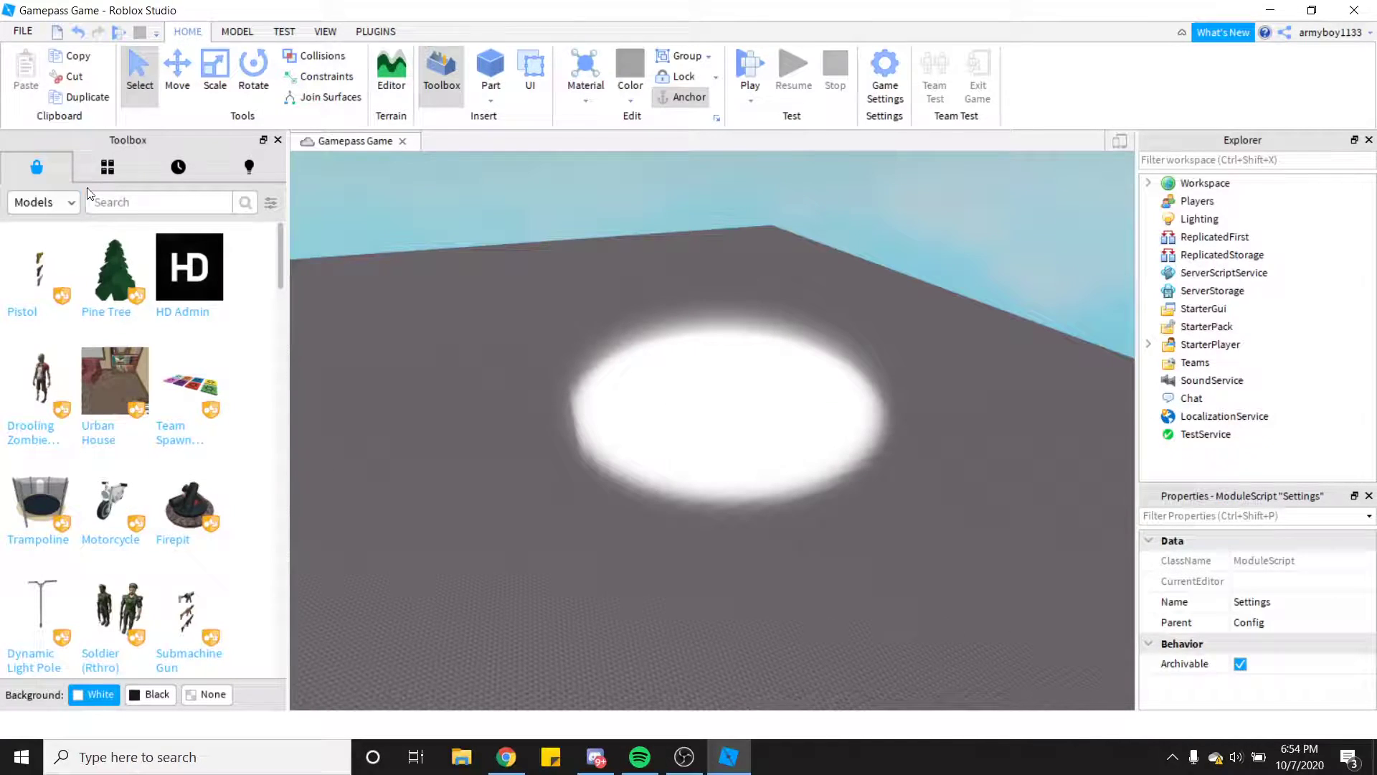
- Insert RO-Phone from My Models, move it into ServerStorage, and publish to Roblox
click(100, 173)
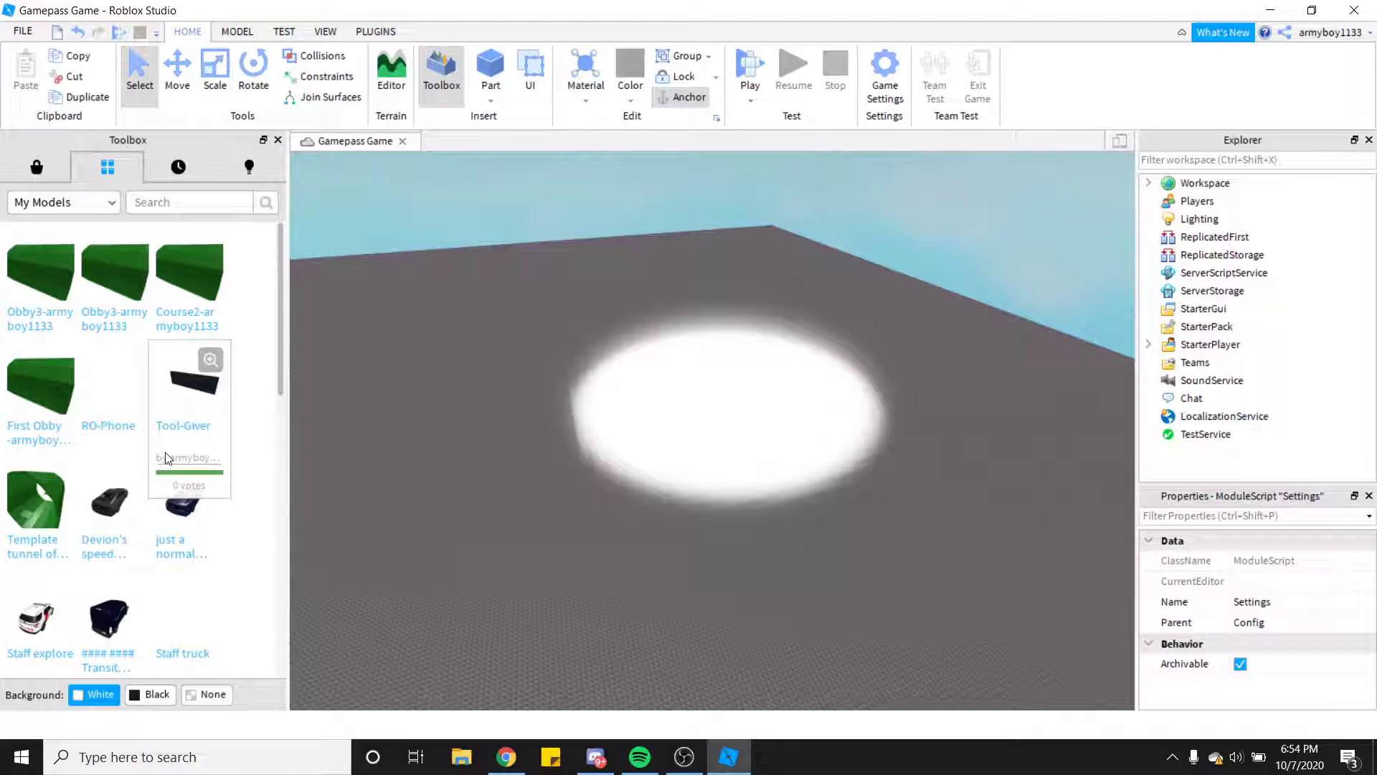
scroll(201, 454, down, 3)
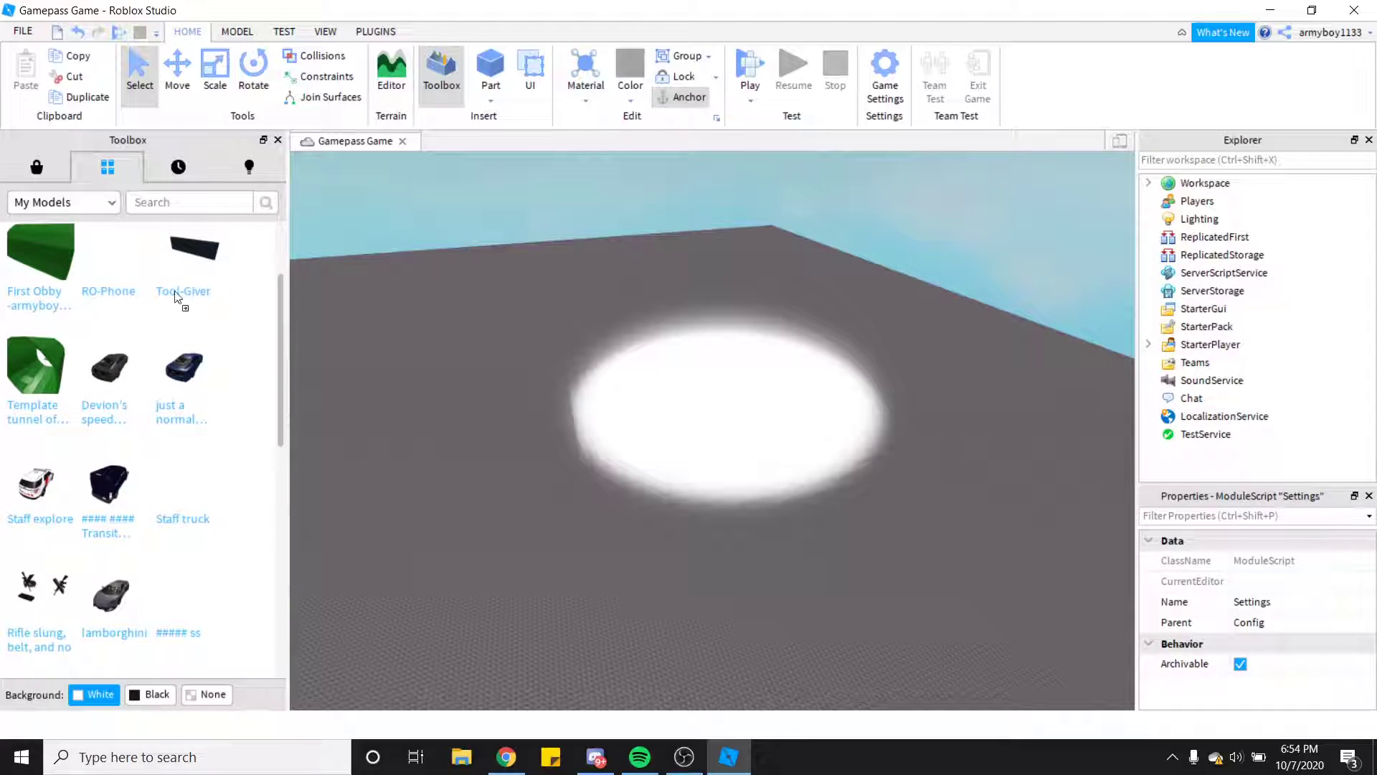
drag(108, 265, 488, 407)
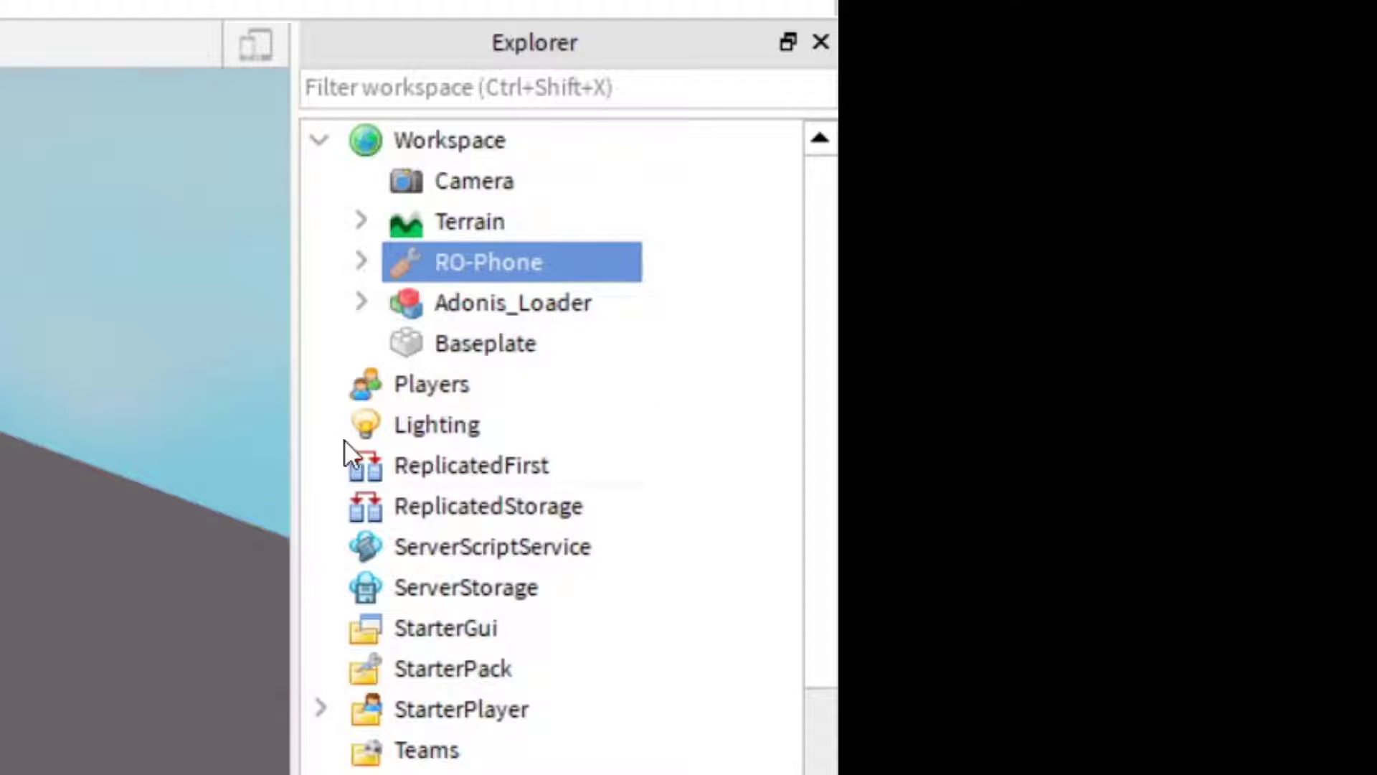
mouse_move(1197, 234)
drag(406, 261, 434, 579)
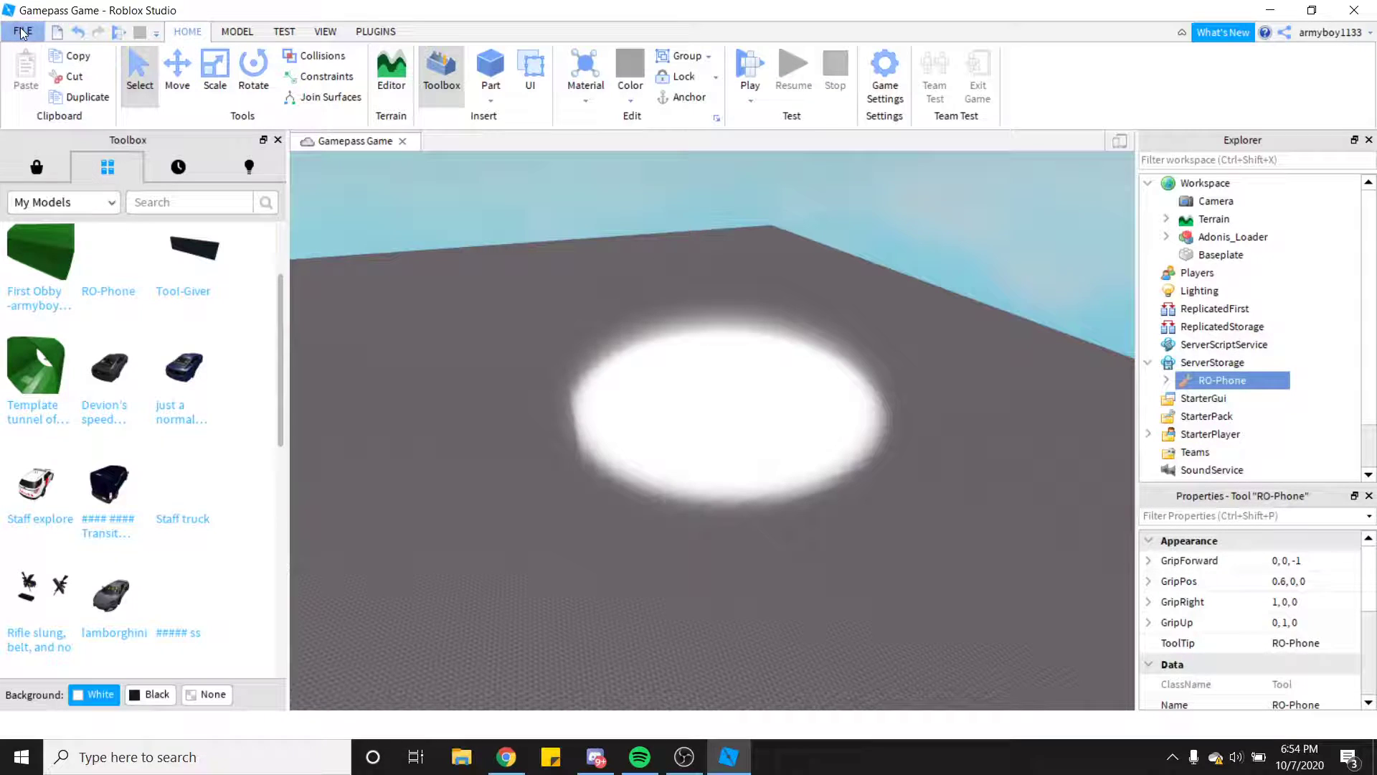
click(21, 33)
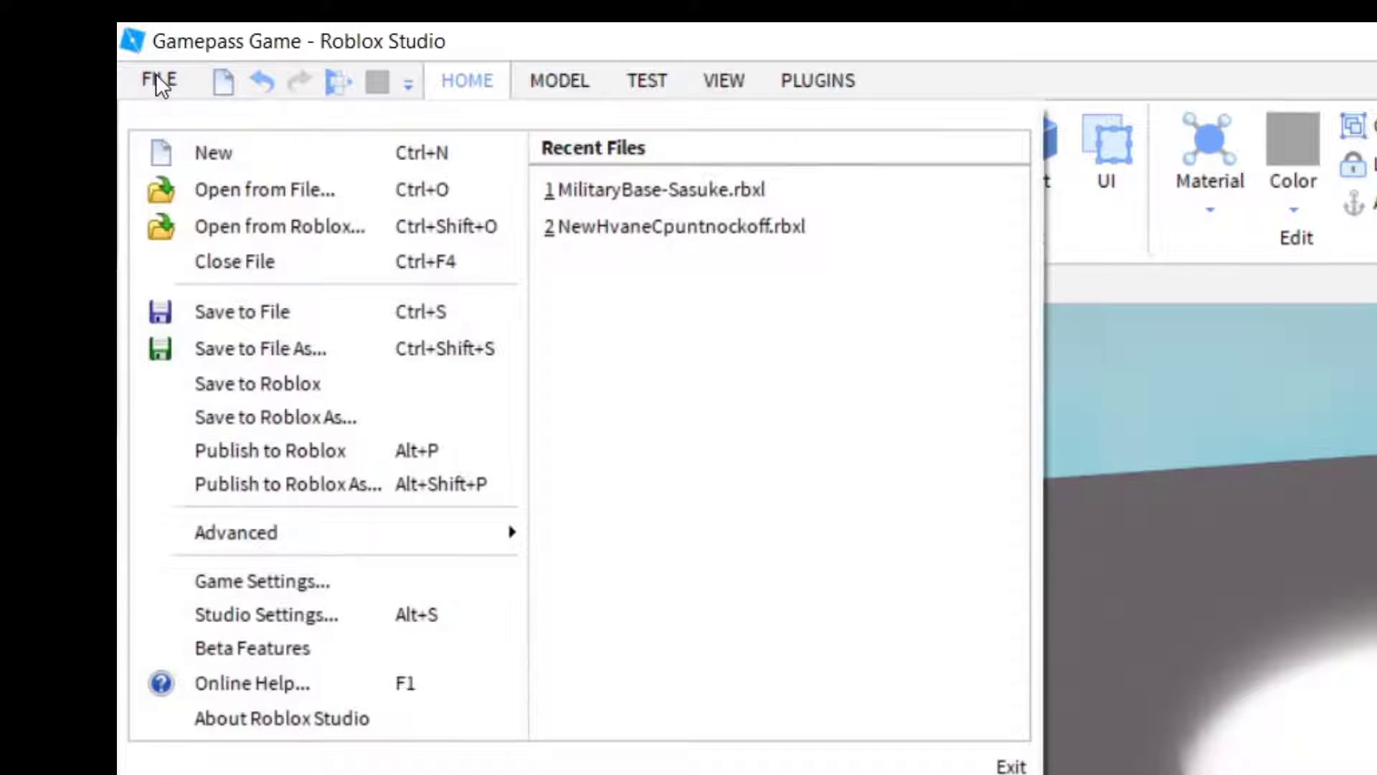
click(234, 450)
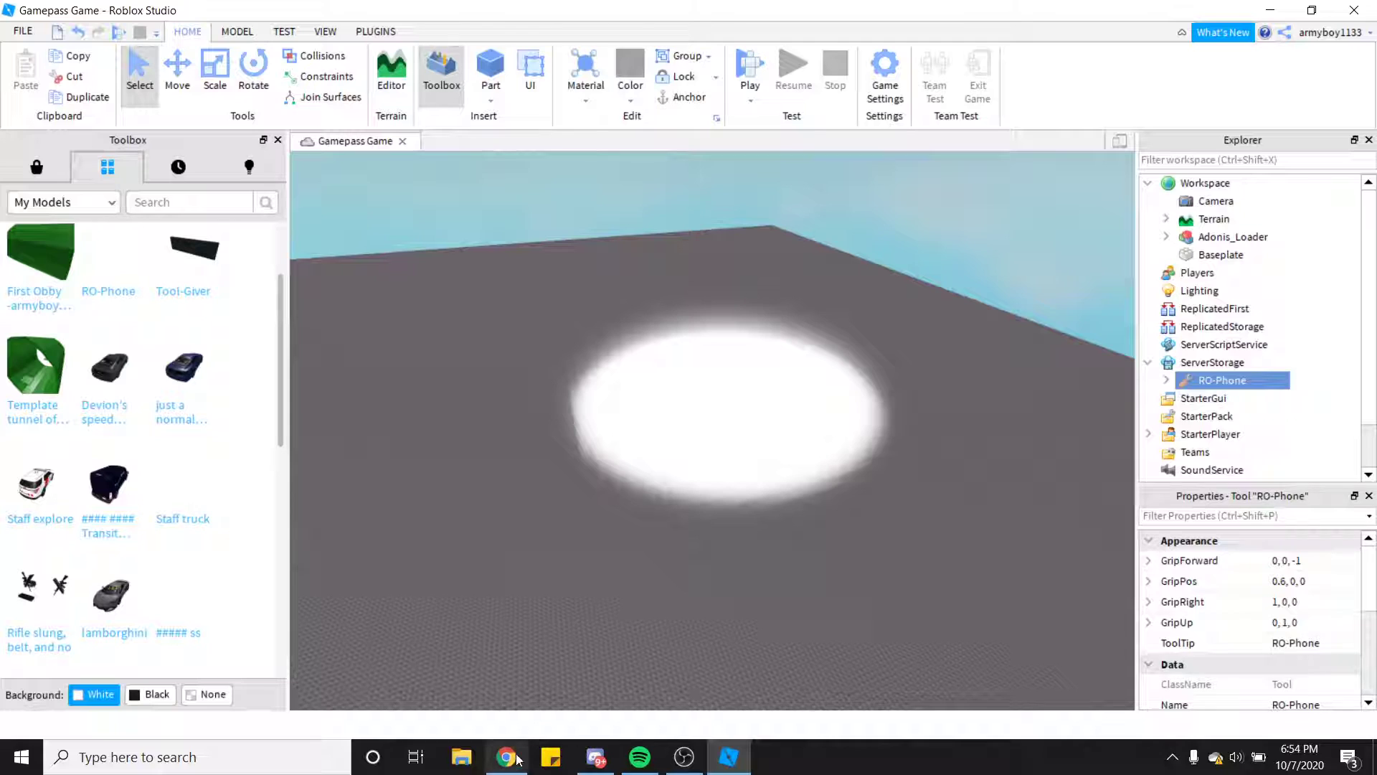
- Open Gamepass Game from My Creations on roblox.com and start playing it
click(505, 756)
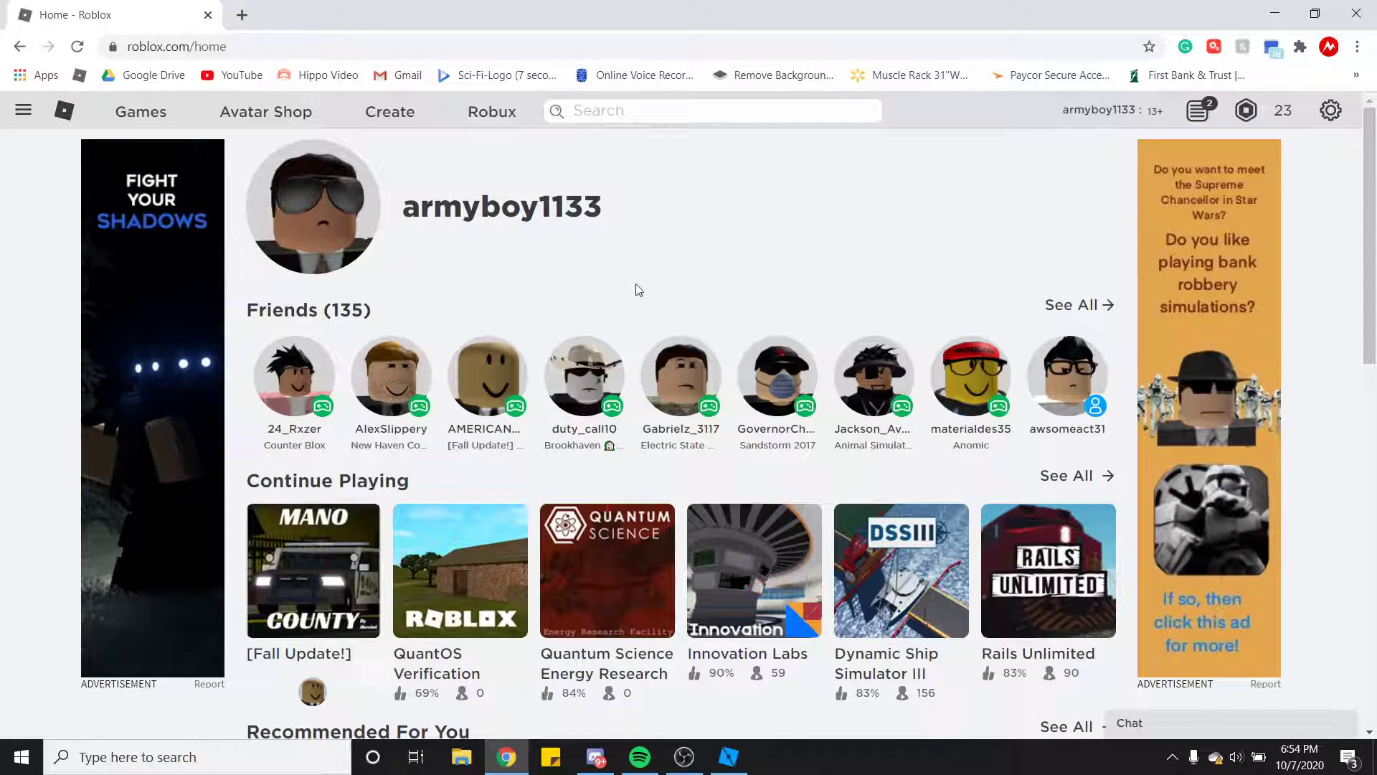
click(405, 127)
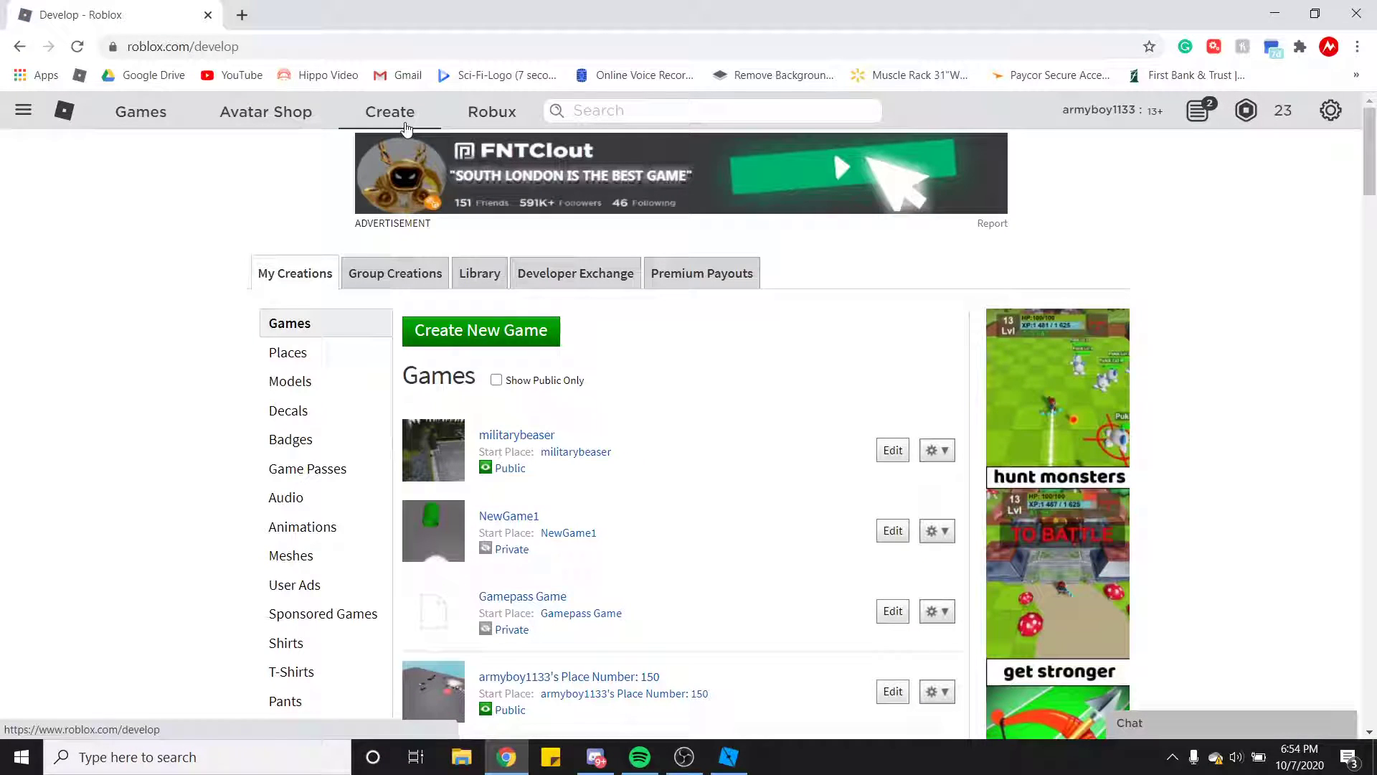
click(592, 611)
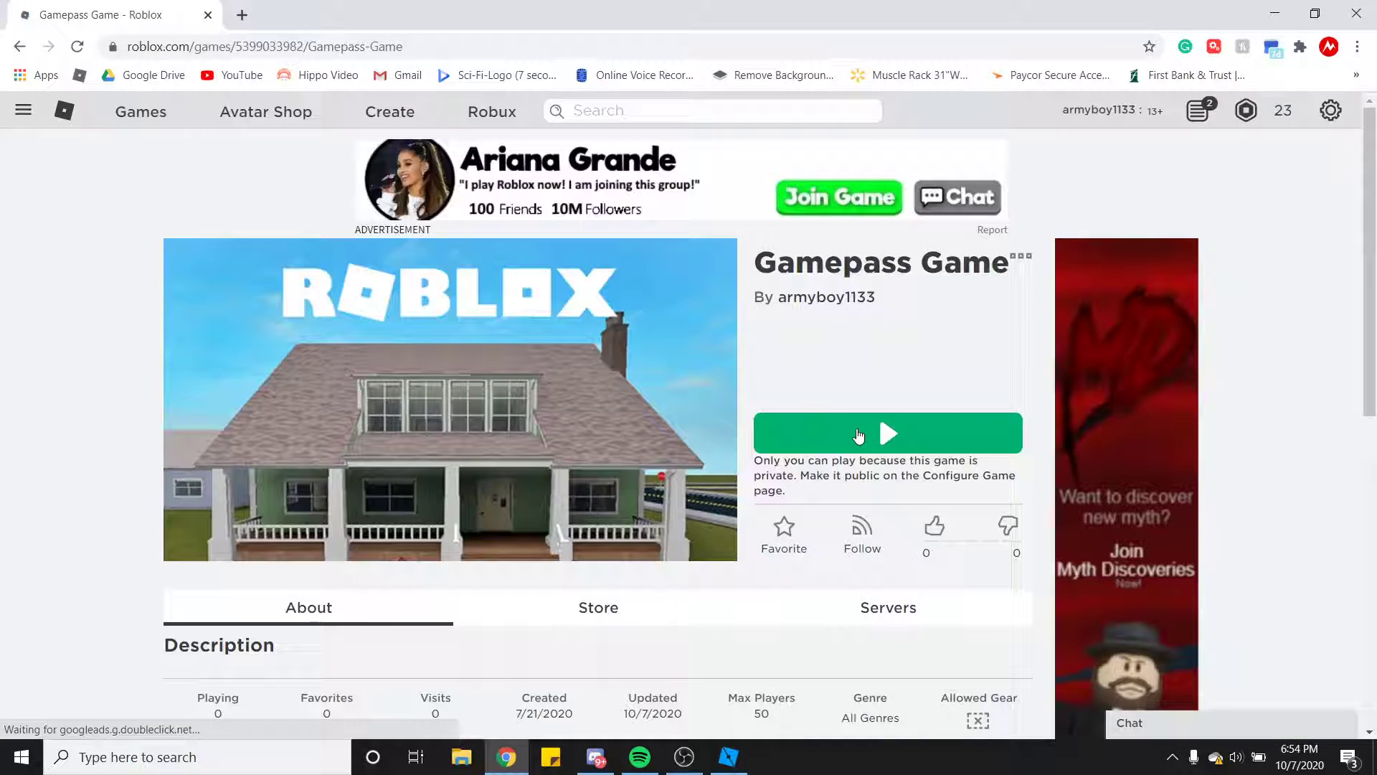
click(861, 437)
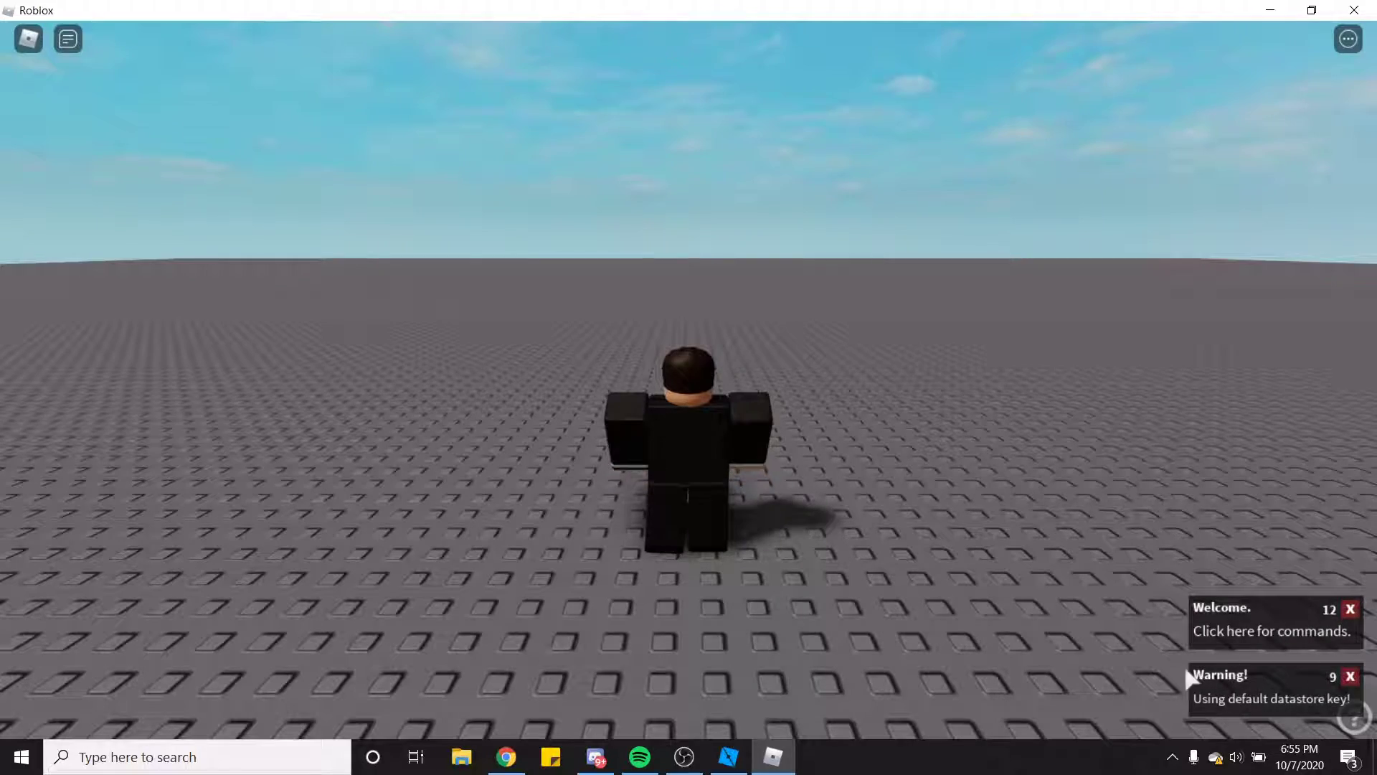
- Send ':give me Ro' in chat to receive the RO-Phone in the hotbar
key(s)
right_drag(743, 332, 507, 627)
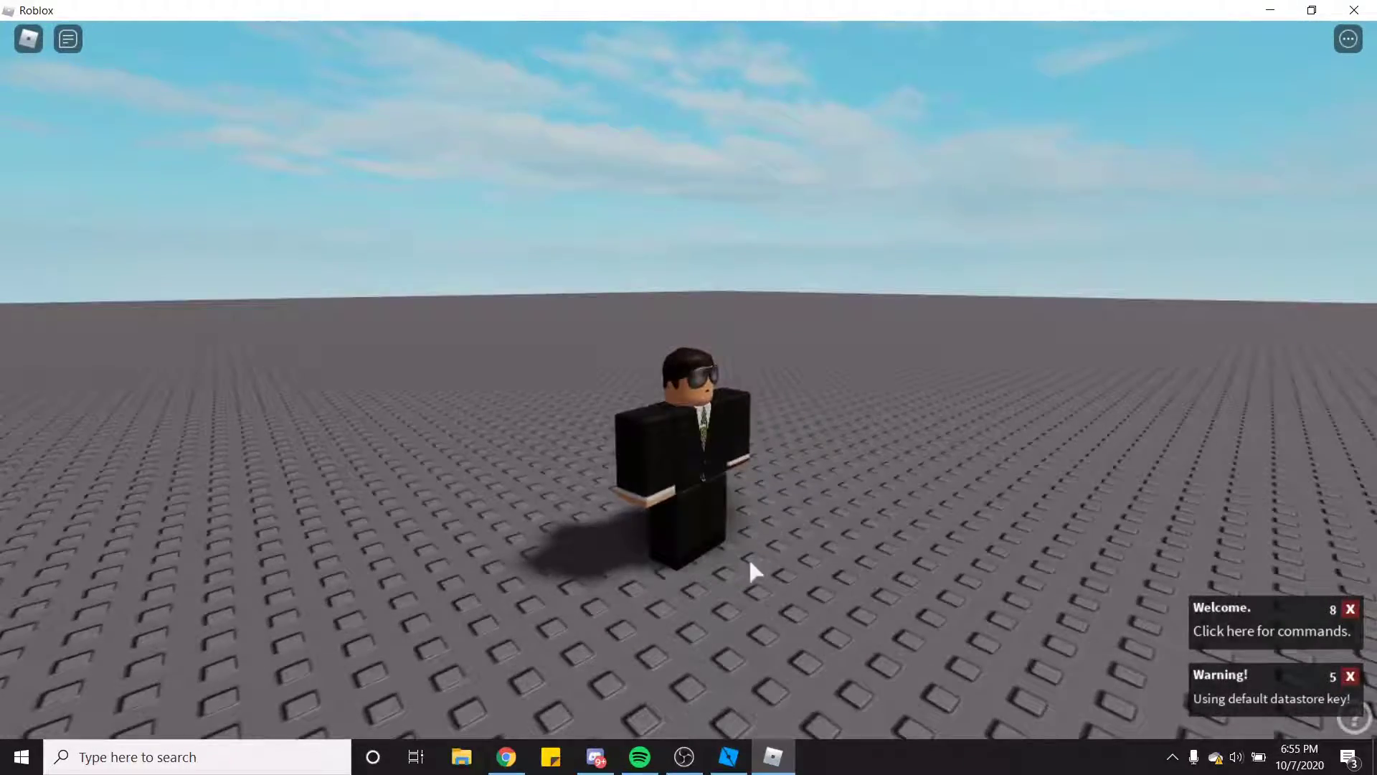
key(slash)
text(:gi)
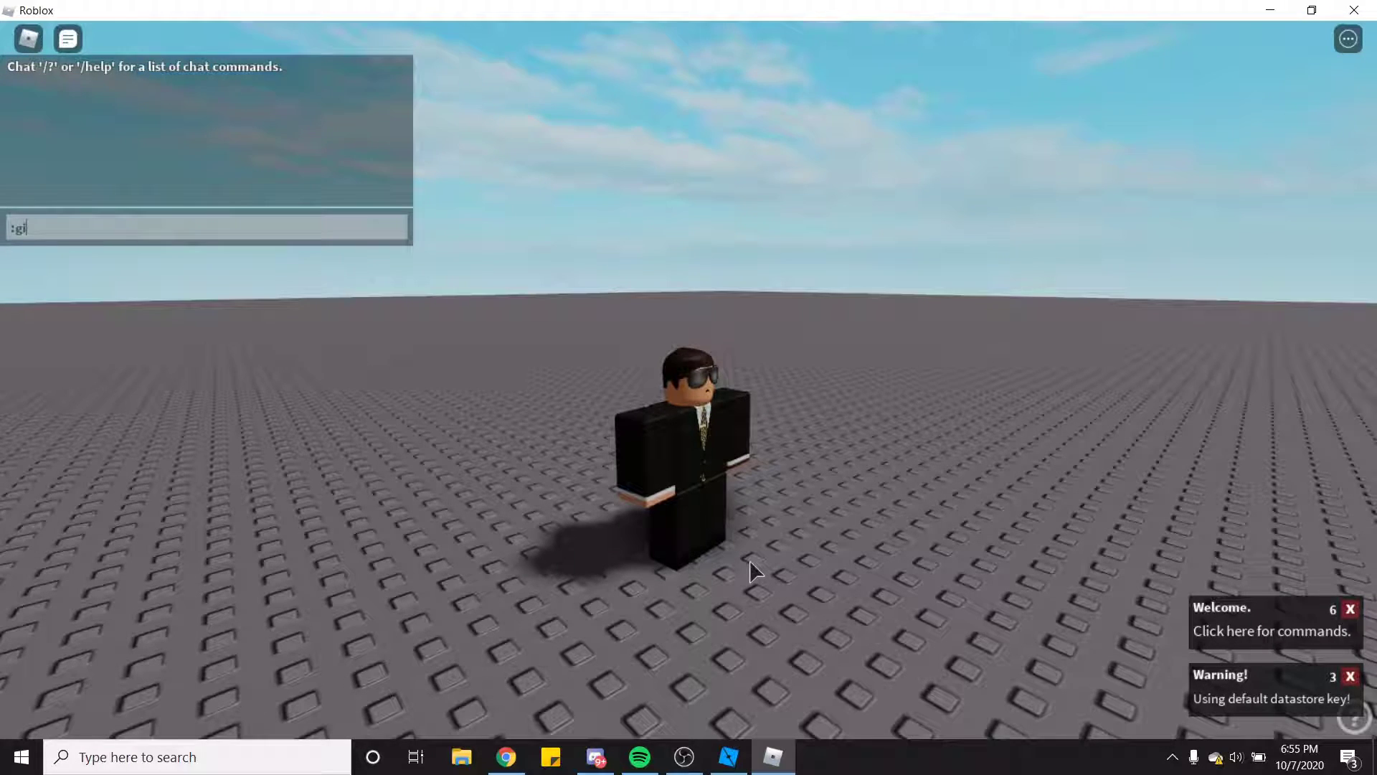
text(ve me Ro)
key(Return)
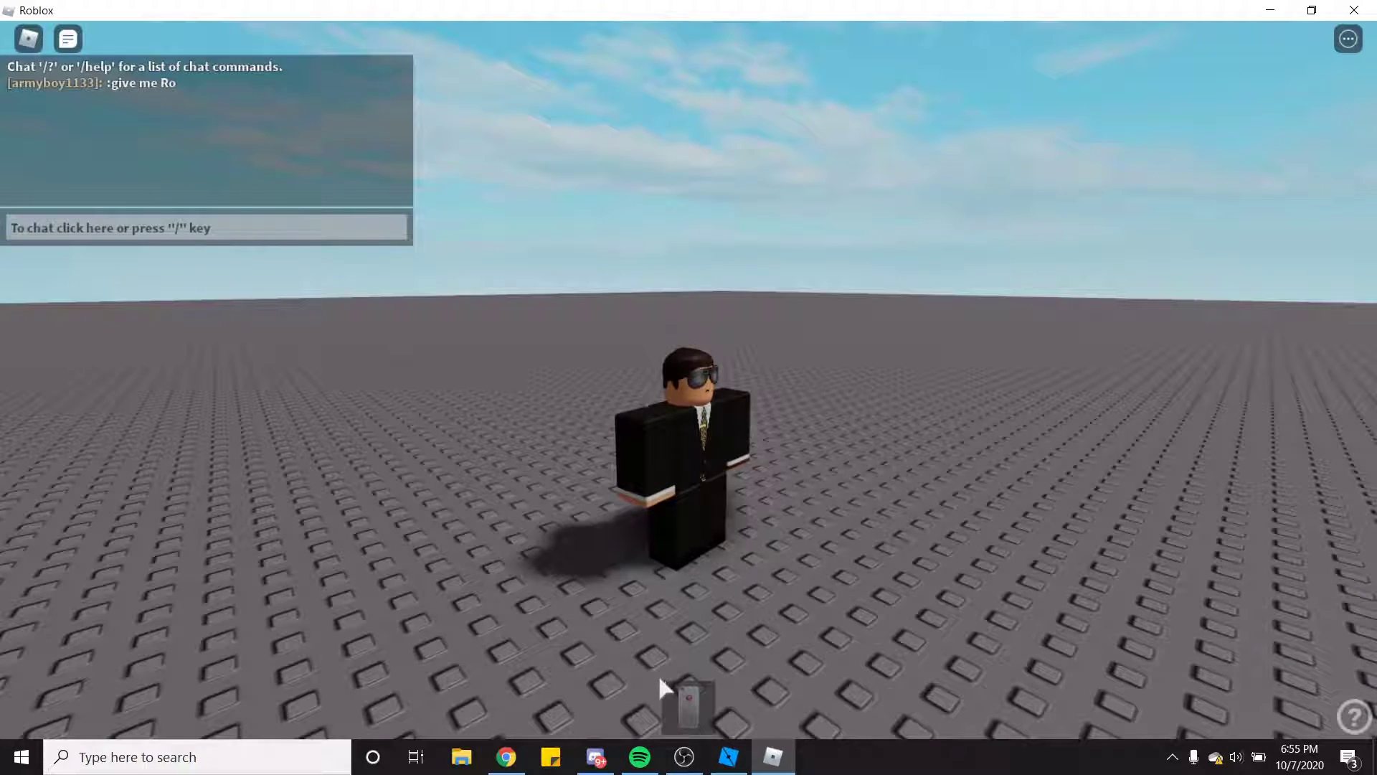
- Equip the RO-Phone with key 1 and walk the avatar around using WASD
key(1)
key(s)
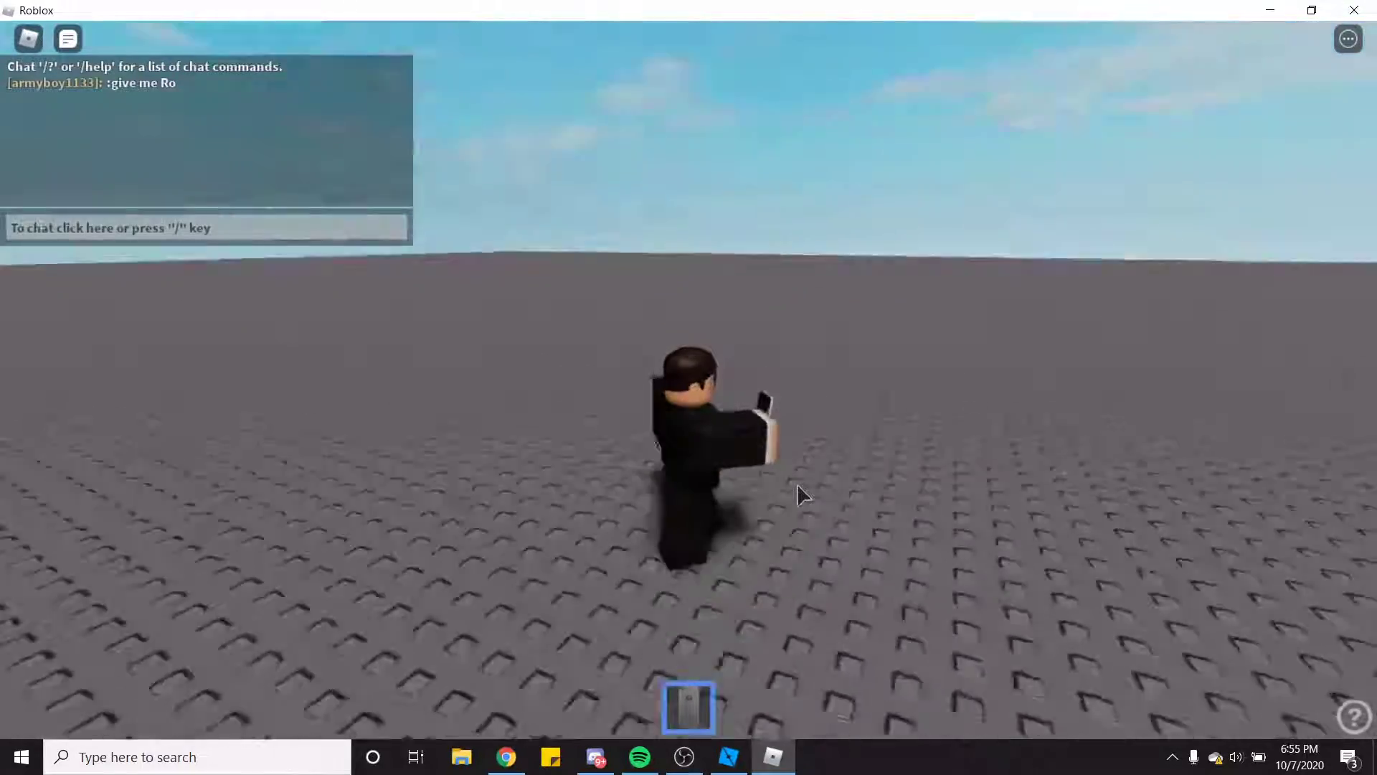
key(a)
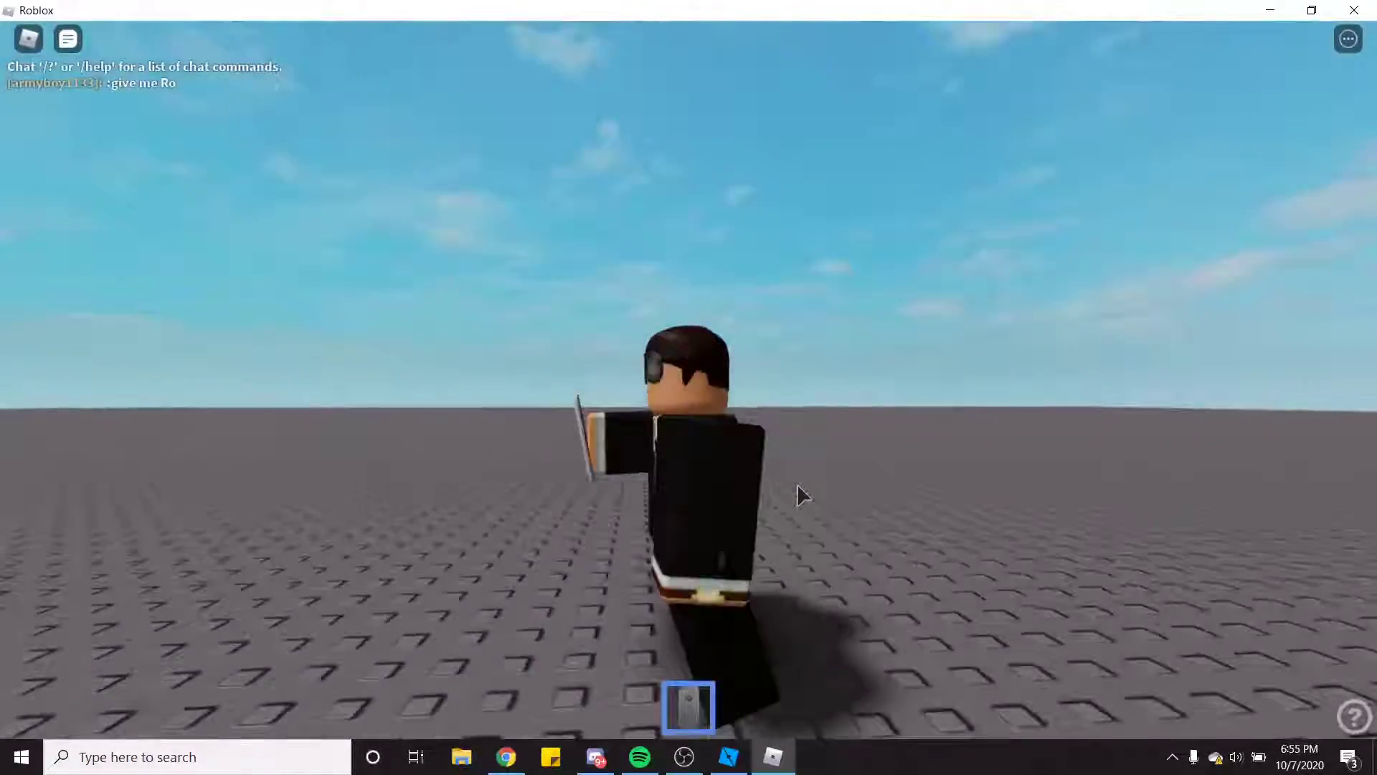
scroll(797, 495, down, 3)
key(w)
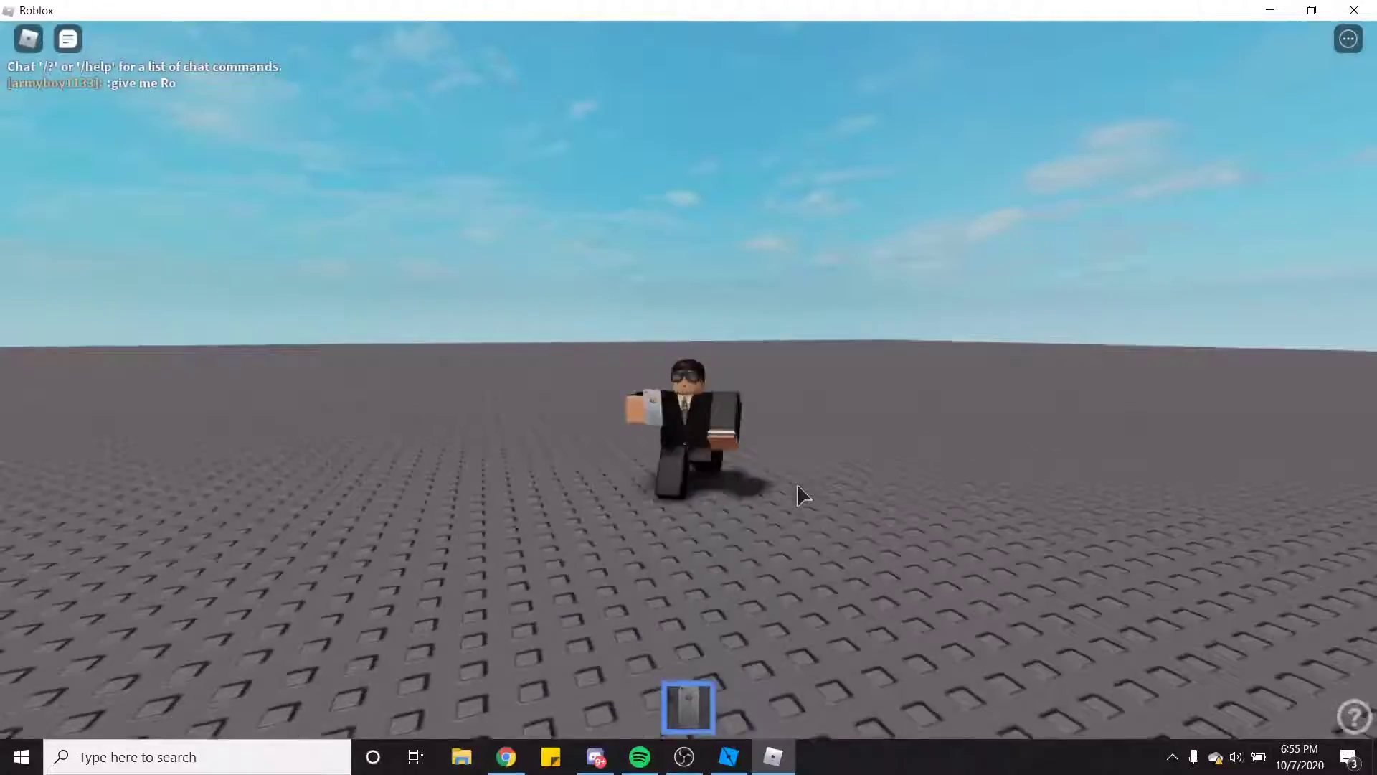
key(d)
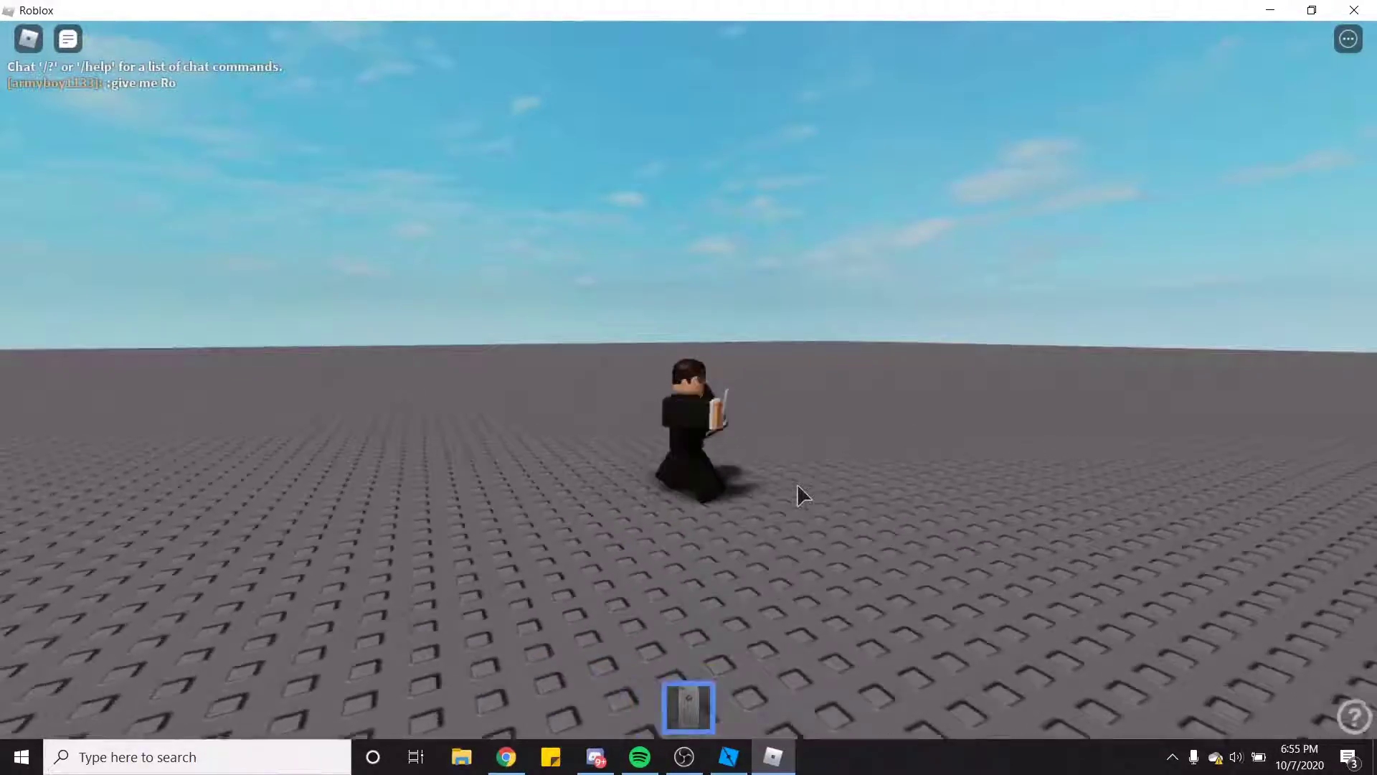
key(s)
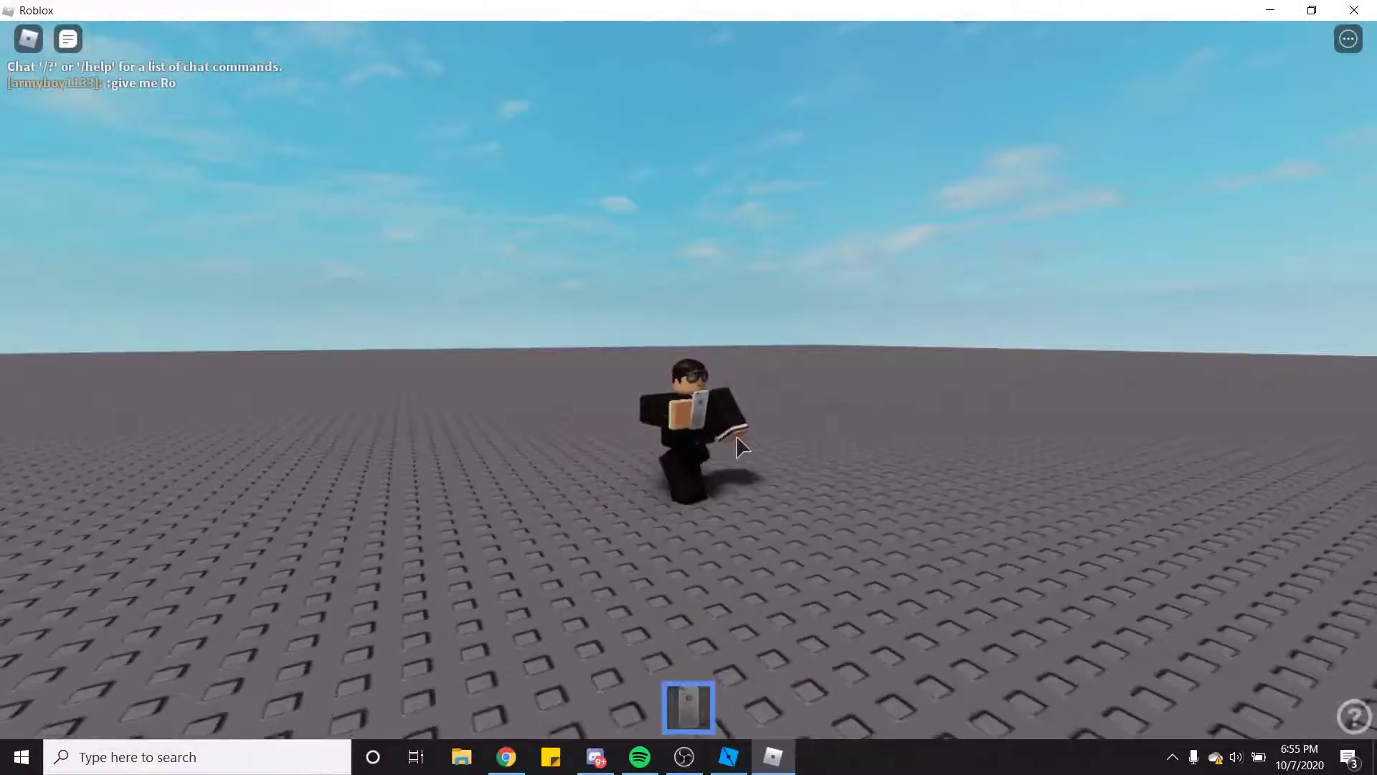